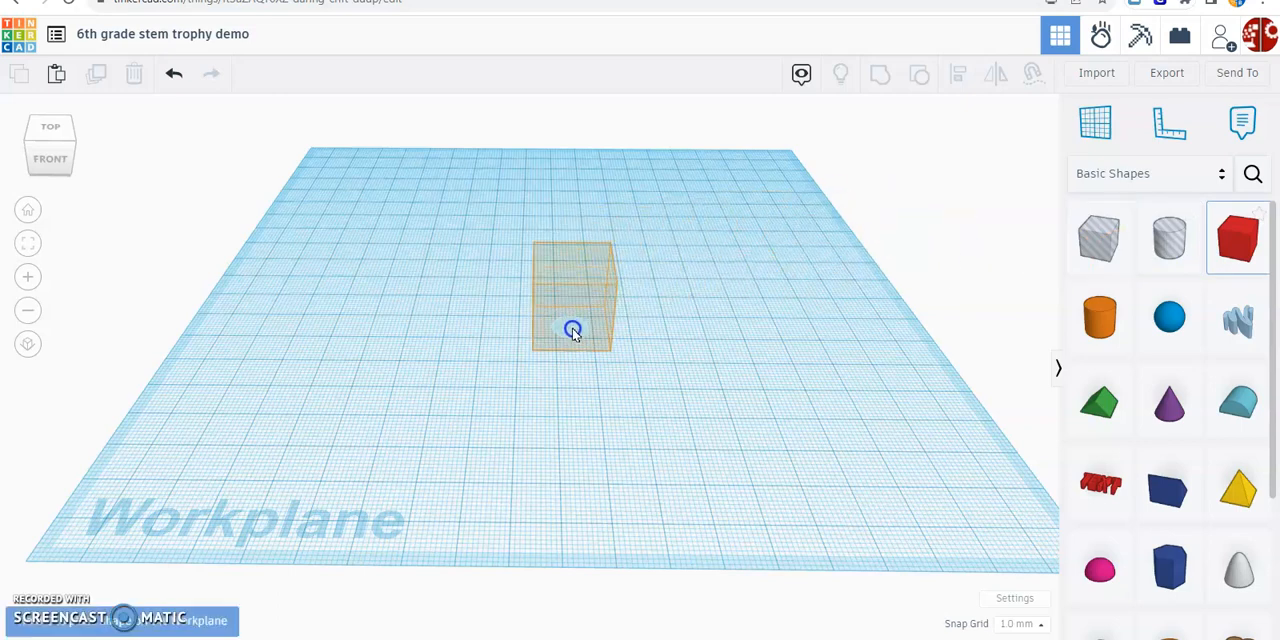
# Place a box in the middle of the workplane and colour it with the dark golden-yellow preset
pyautogui.click(578, 285)
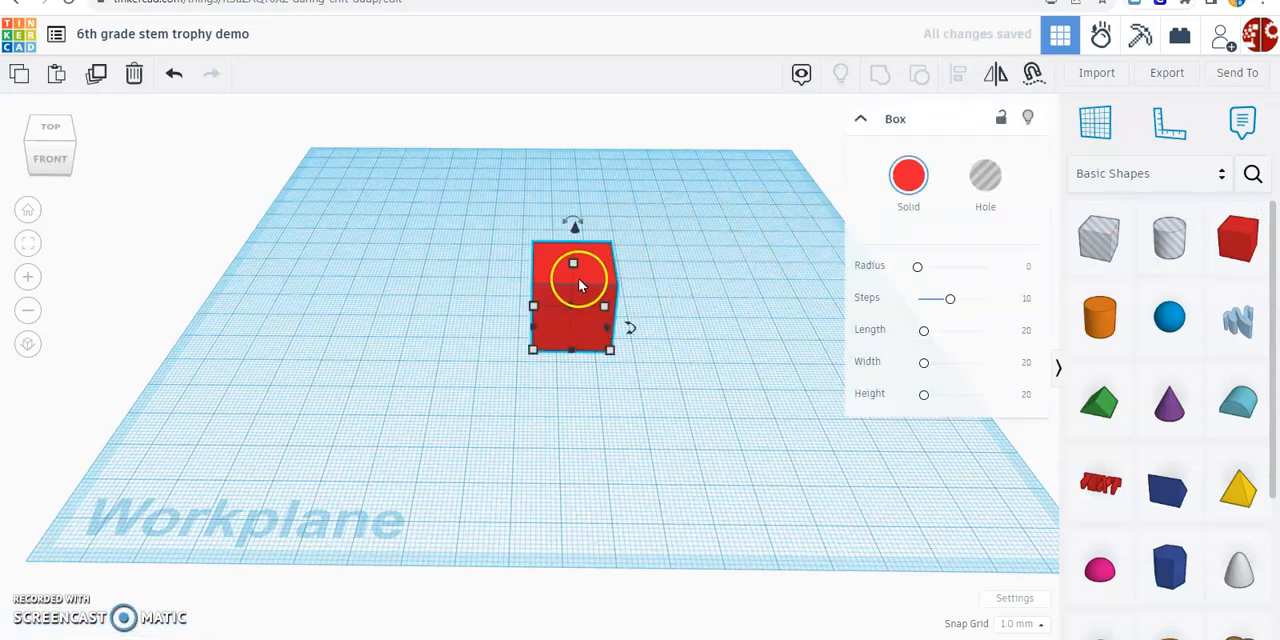
pyautogui.click(908, 177)
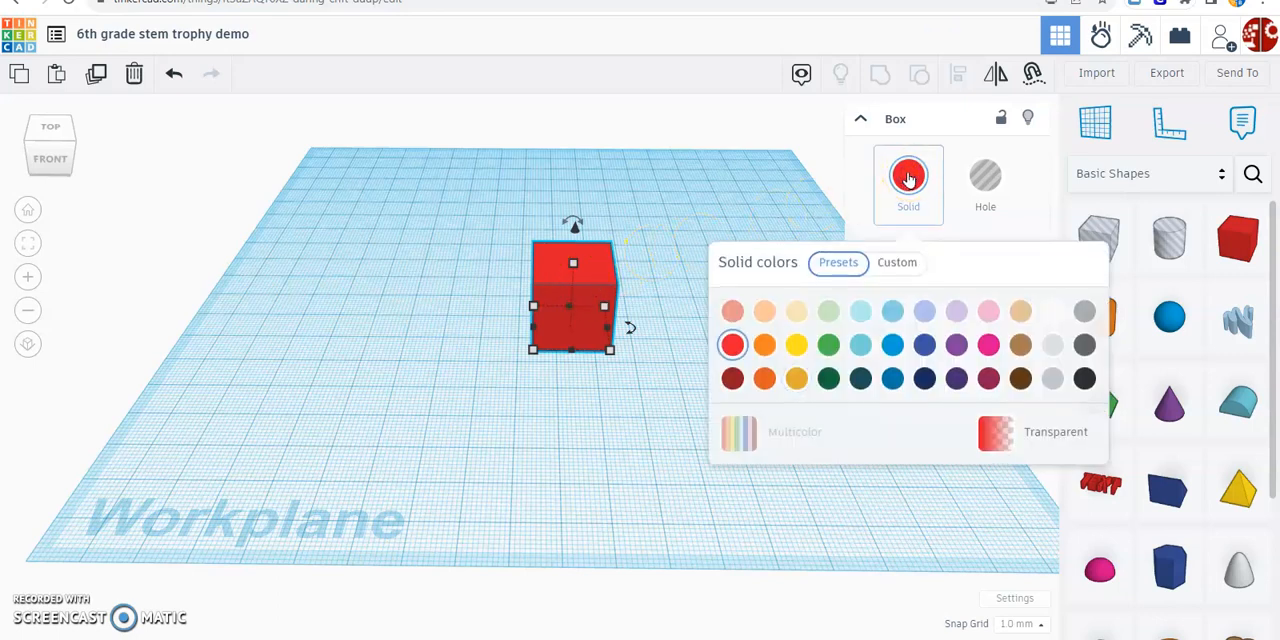
pyautogui.click(797, 379)
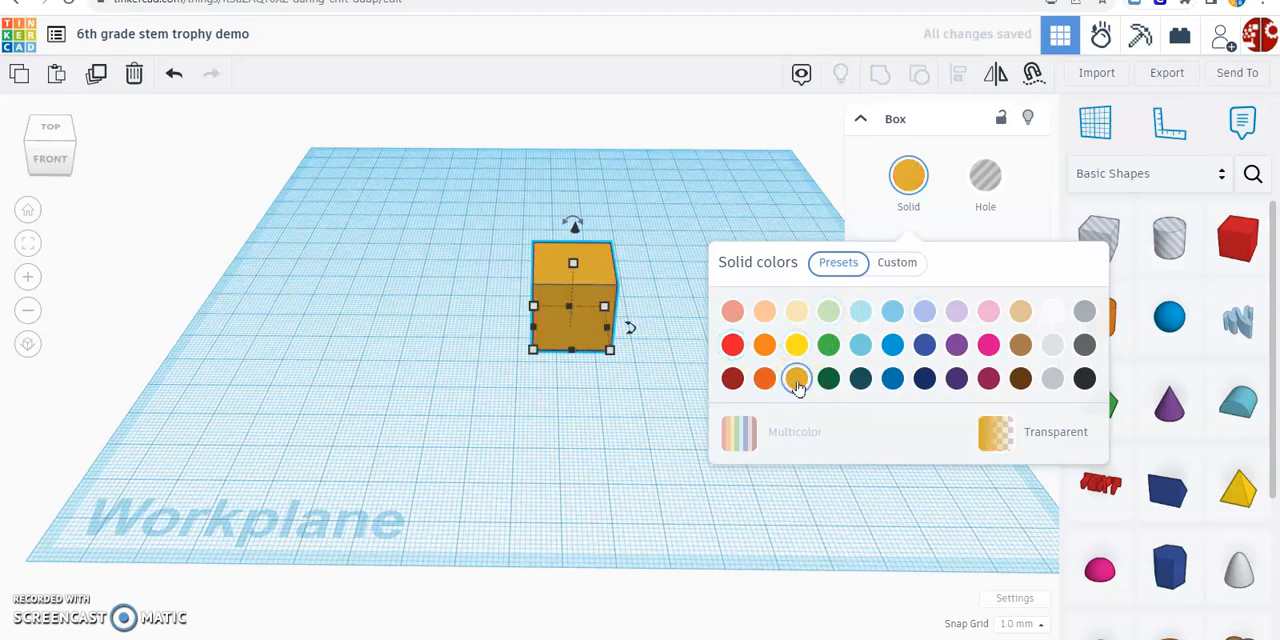
pyautogui.click(678, 438)
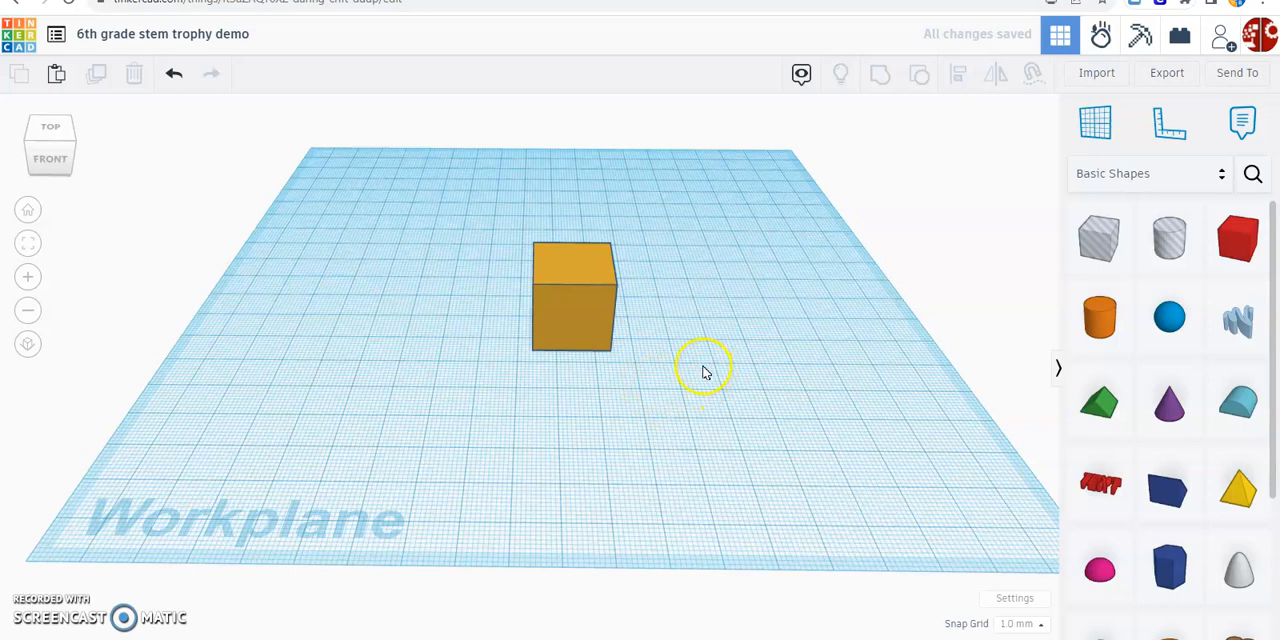
# Set the gold box's side-to-side width to 25 mm, leaving its depth at the default
pyautogui.click(597, 297)
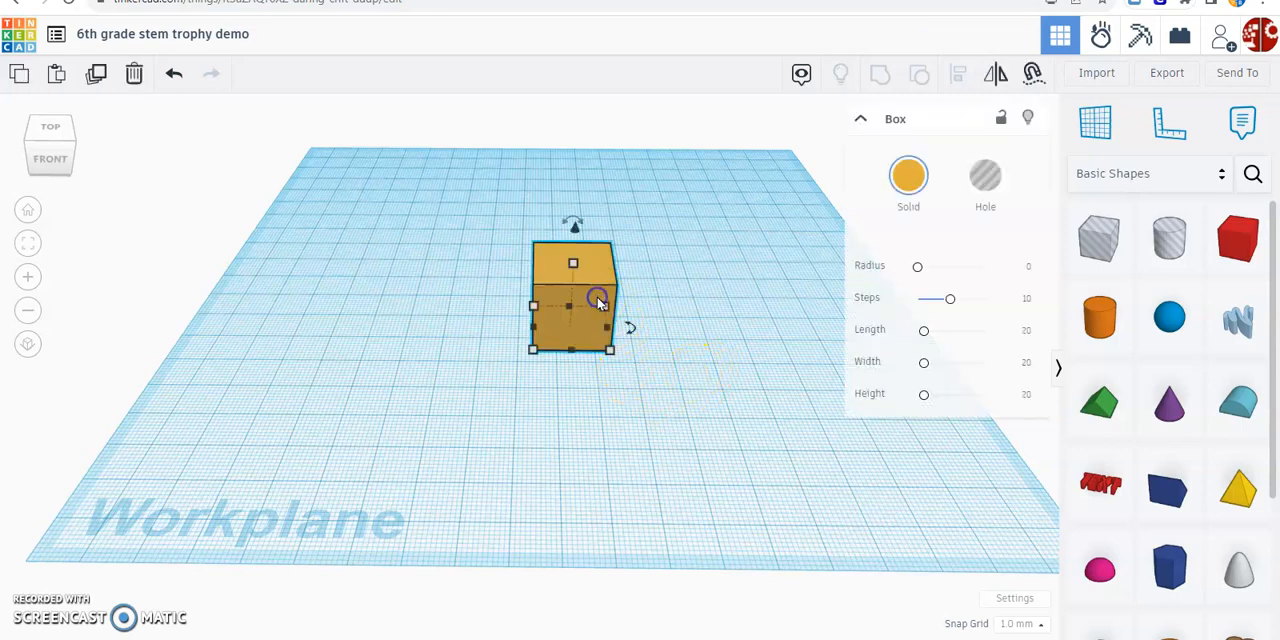
pyautogui.click(612, 352)
pyautogui.click(607, 351)
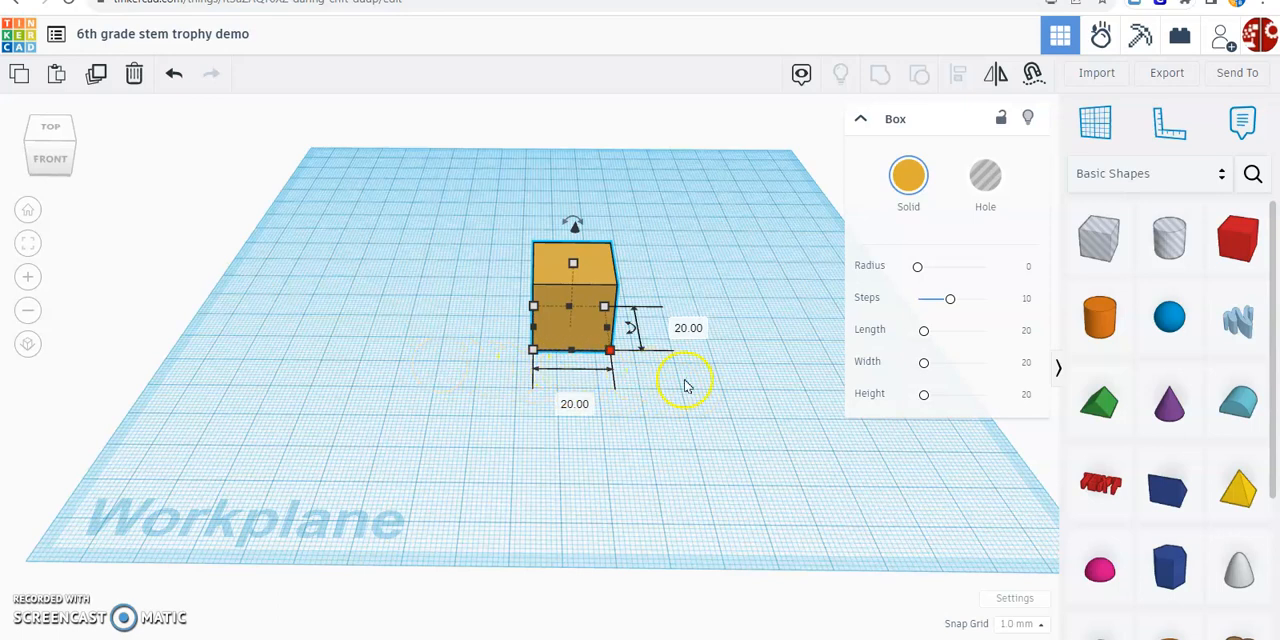
pyautogui.click(577, 408)
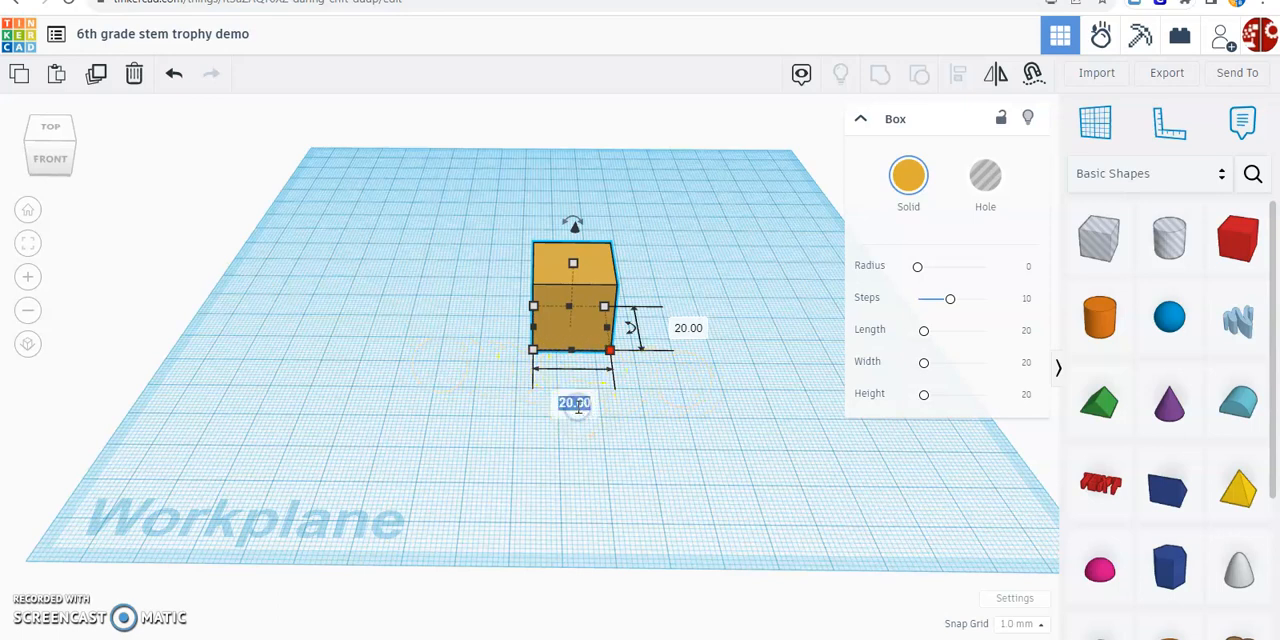
pyautogui.write('25')
pyautogui.press('Return')
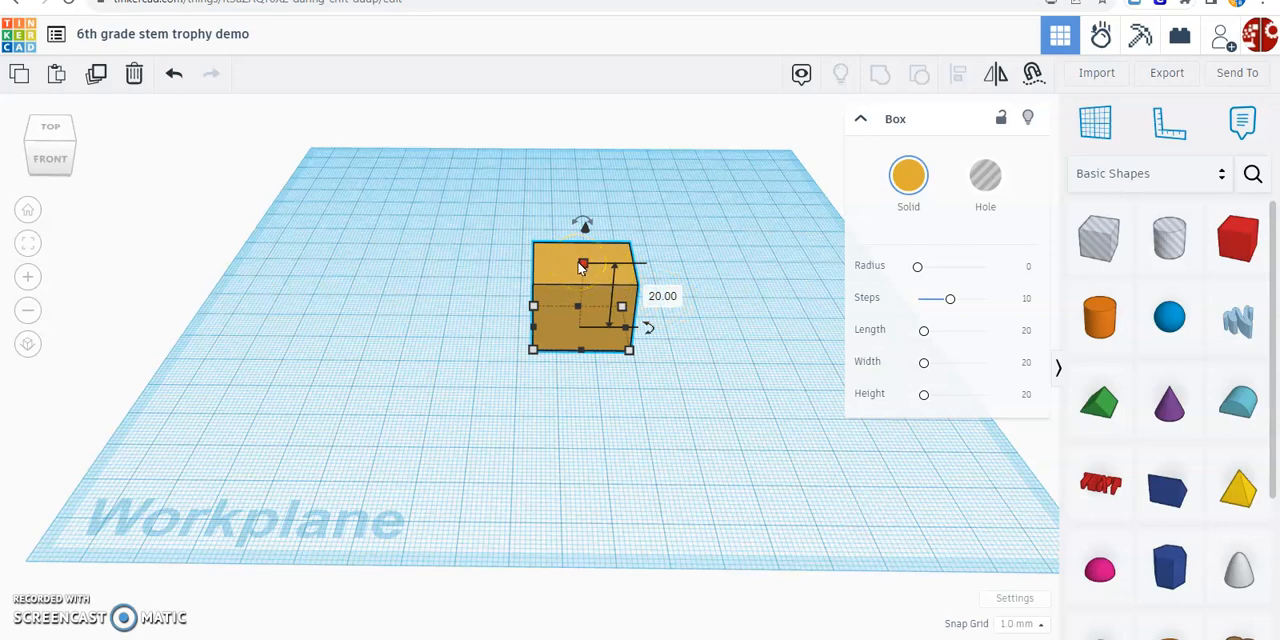
# Set the gold box's height to 60 mm
pyautogui.click(669, 297)
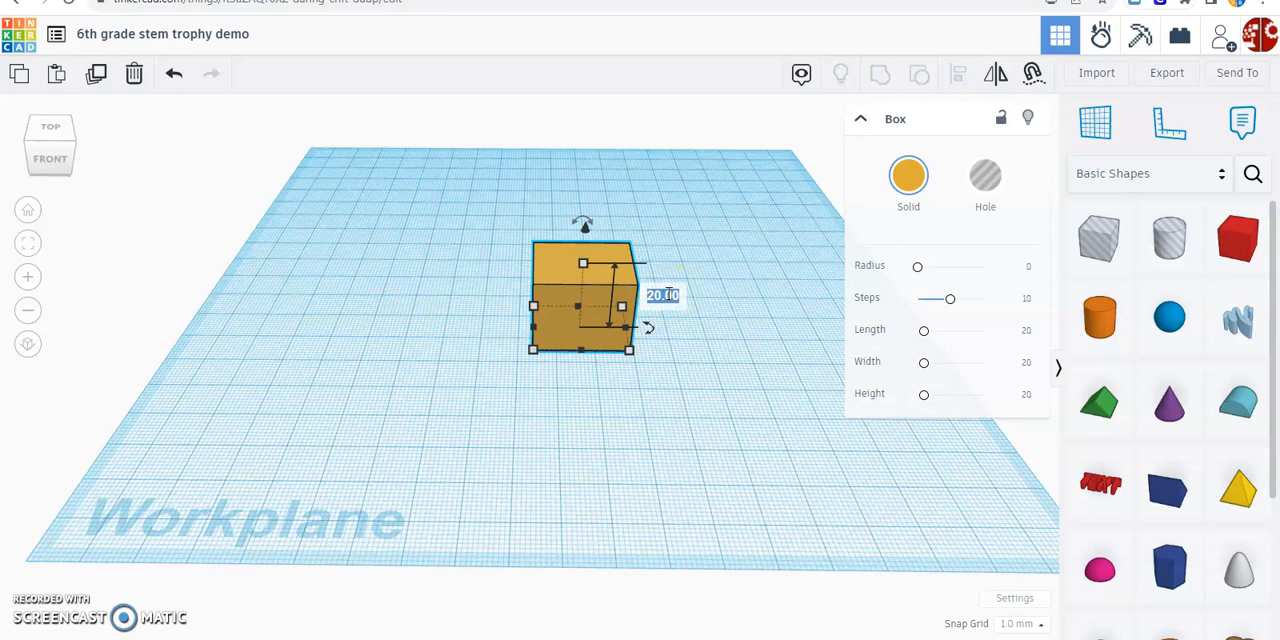
pyautogui.write('60')
pyautogui.press('Return')
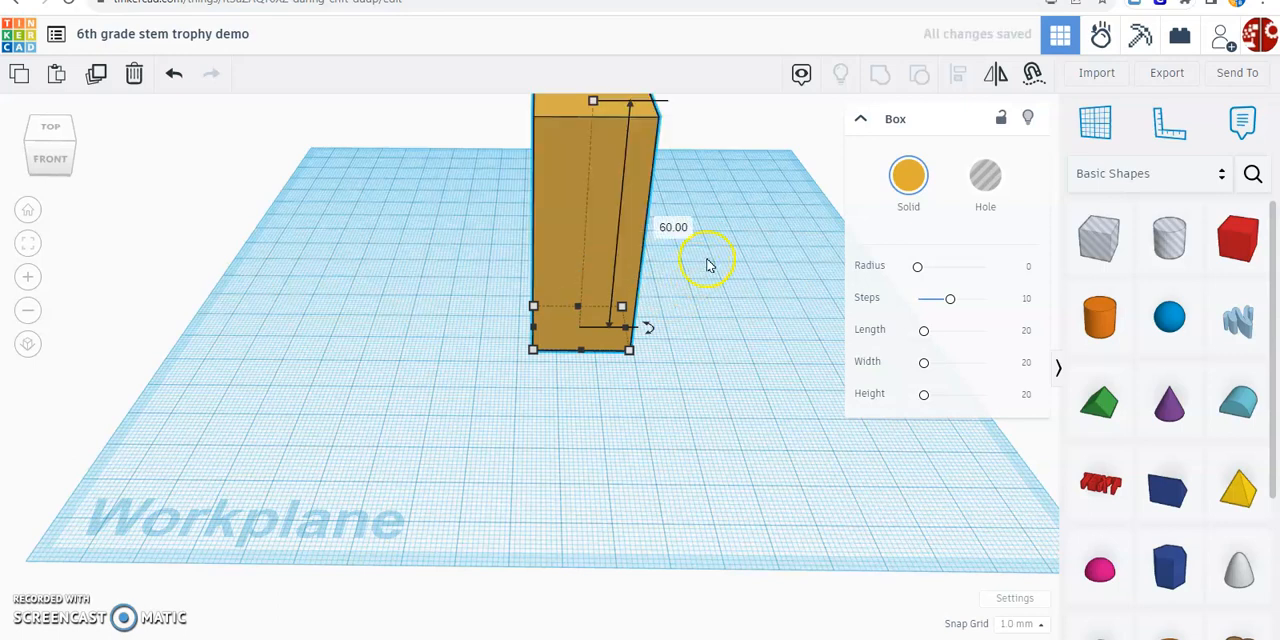
# Move the gold box about 49 mm left and nudge it a little further toward the workplane's left edge
pyautogui.moveTo(731, 244); pyautogui.dragTo(731, 251, button='right')
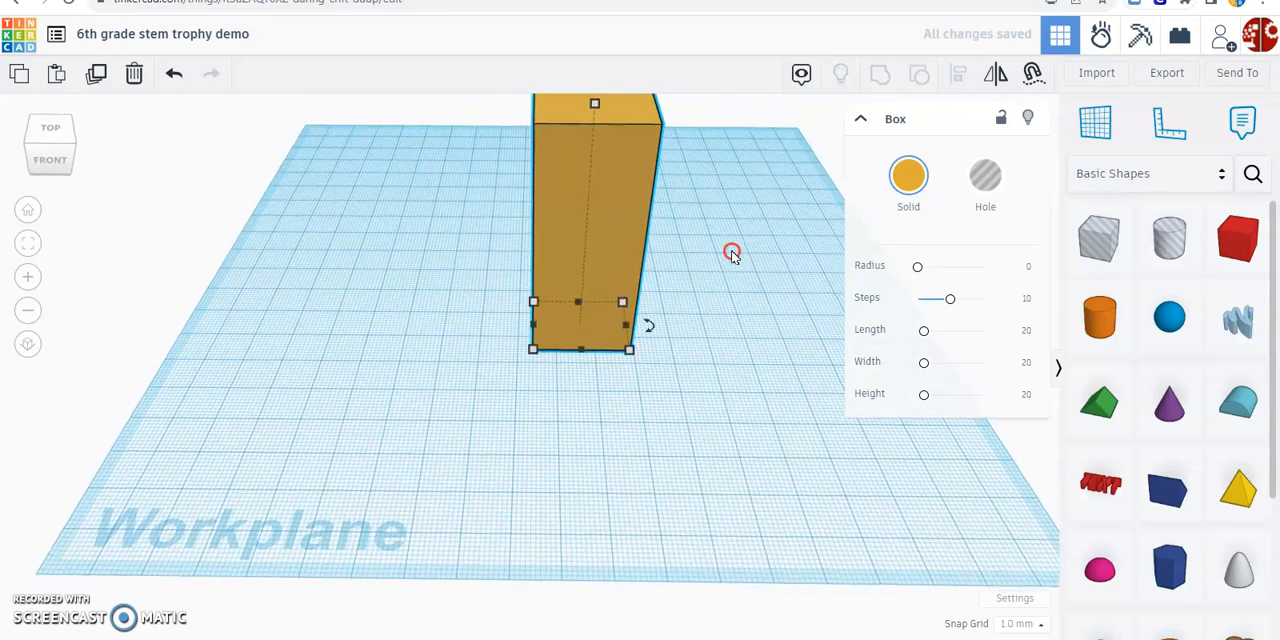
pyautogui.moveTo(731, 251); pyautogui.dragTo(727, 281, button='middle')
pyautogui.moveTo(613, 217); pyautogui.dragTo(377, 228)
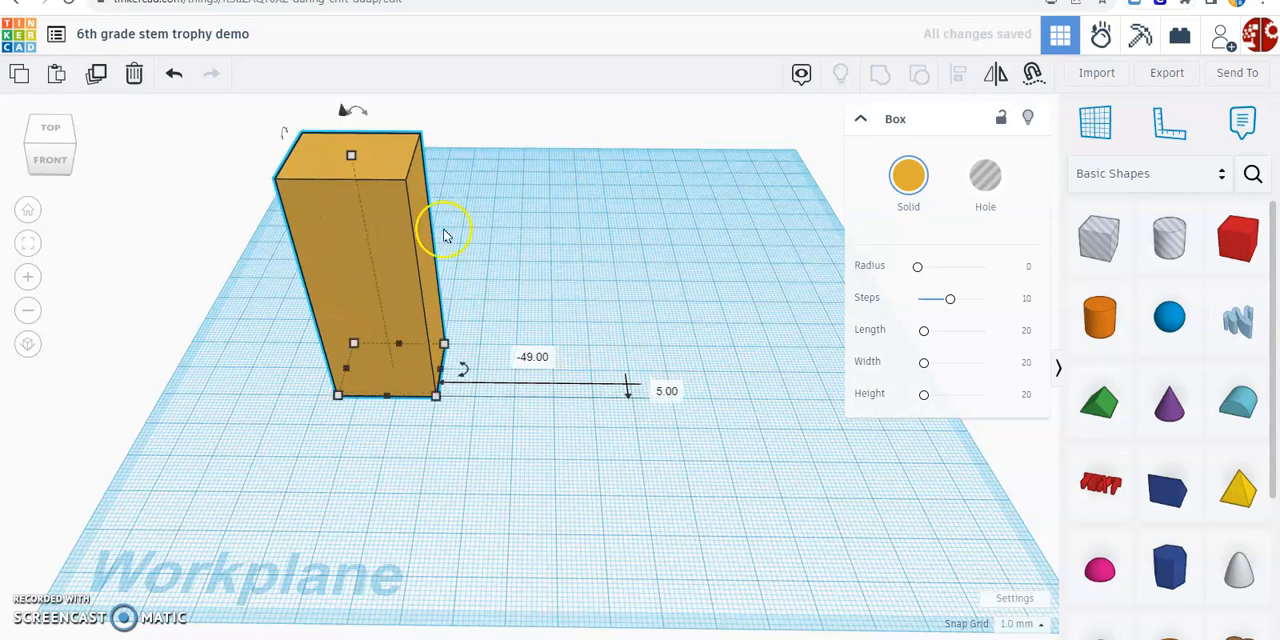
pyautogui.click(387, 245)
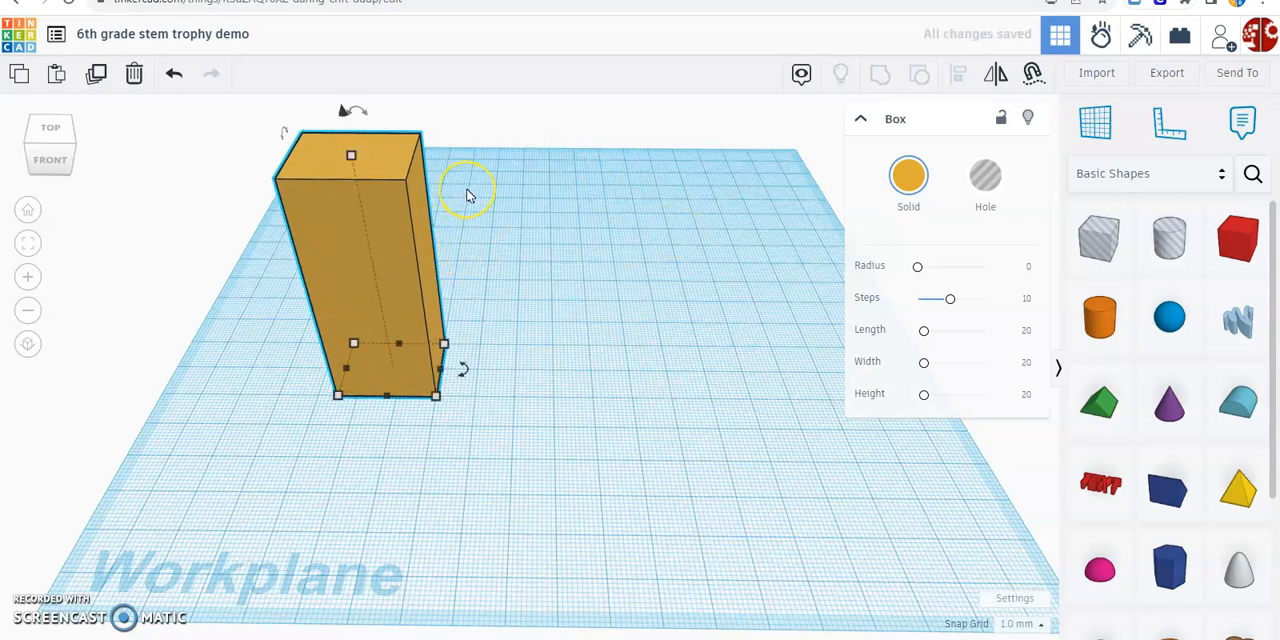
pyautogui.press('Left')
pyautogui.press('Left')
pyautogui.press('Left')
pyautogui.press('Down')
pyautogui.press('Down')
pyautogui.press('Down')
pyautogui.press('Down')
pyautogui.press('Down')
pyautogui.press('Down')
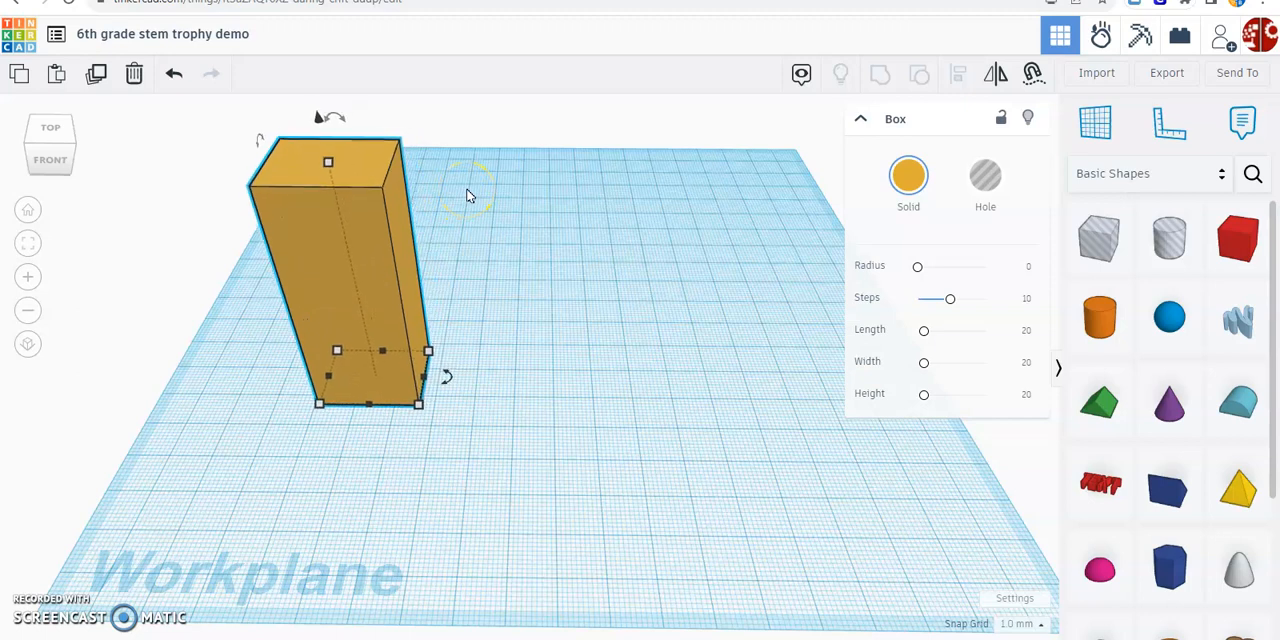
pyautogui.press('Up')
pyautogui.press('Up')
pyautogui.press('Up')
pyautogui.press('Up')
pyautogui.press('Up')
pyautogui.press('Up')
pyautogui.press('Left')
pyautogui.press('Left')
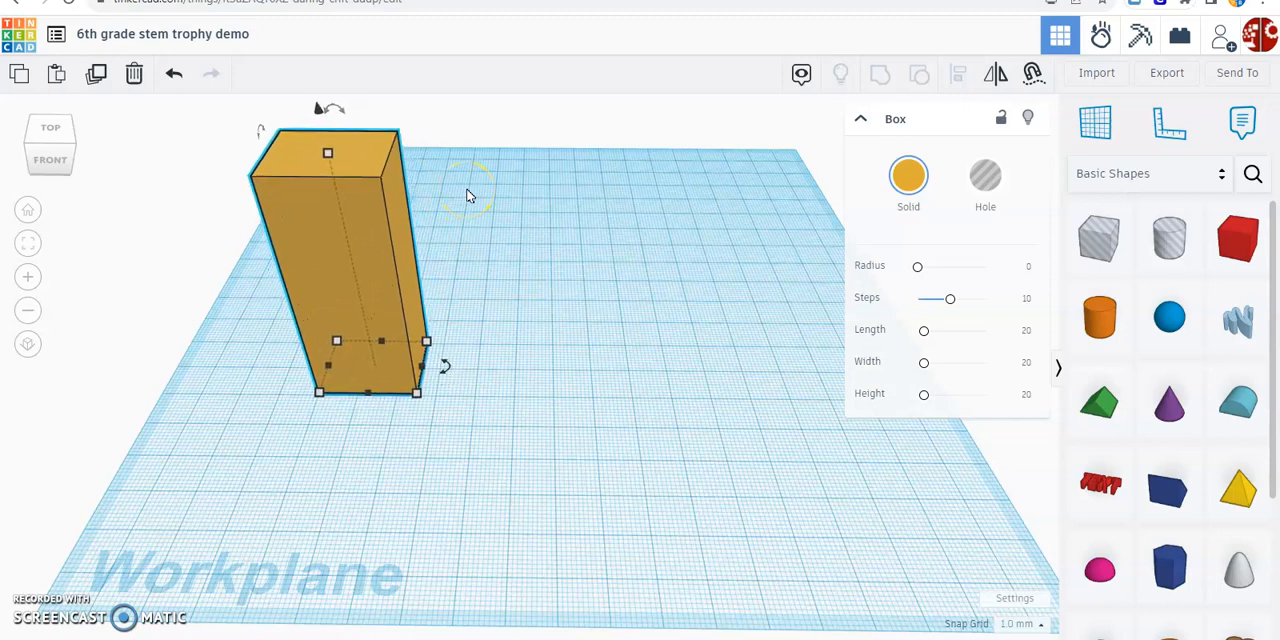
pyautogui.press('Left')
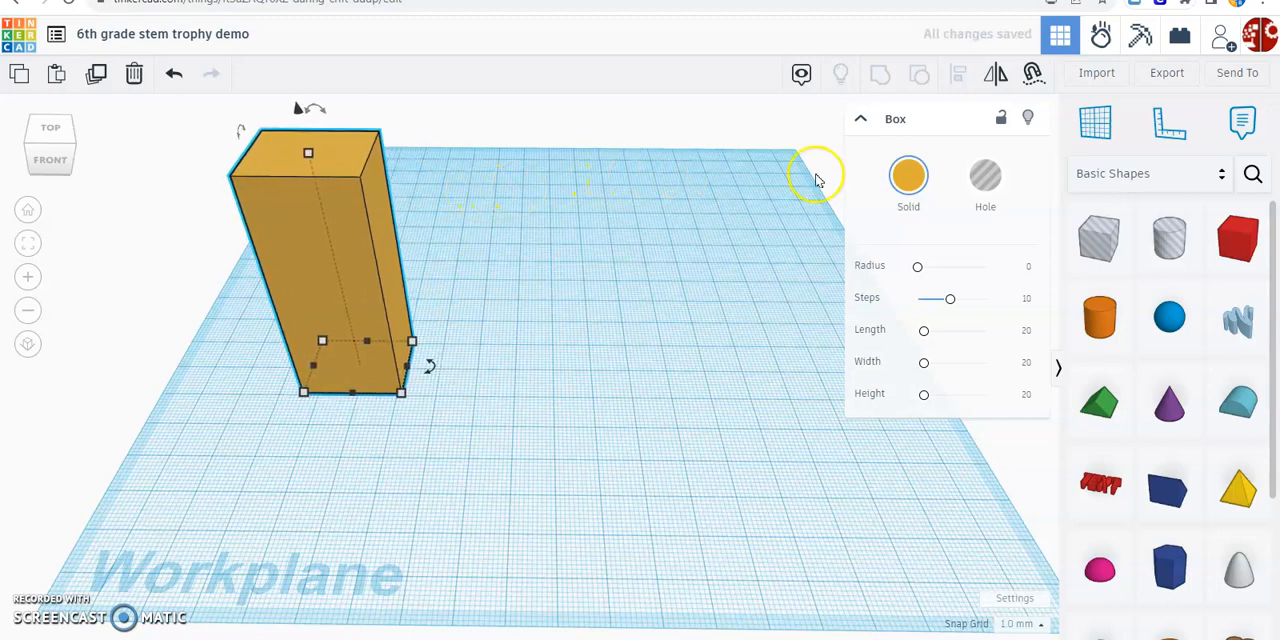
# Add a Round Roof shape beside the gold box near the workplane's centre and set its width to 21 mm
pyautogui.click(1241, 412)
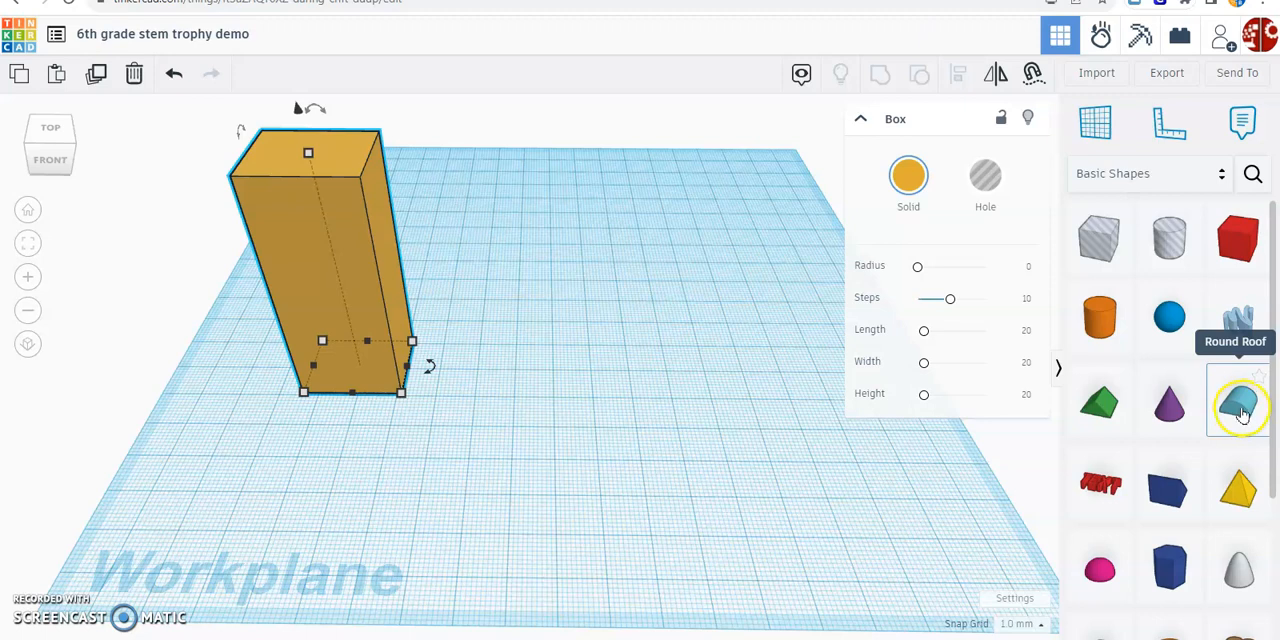
pyautogui.moveTo(1245, 410); pyautogui.dragTo(594, 392)
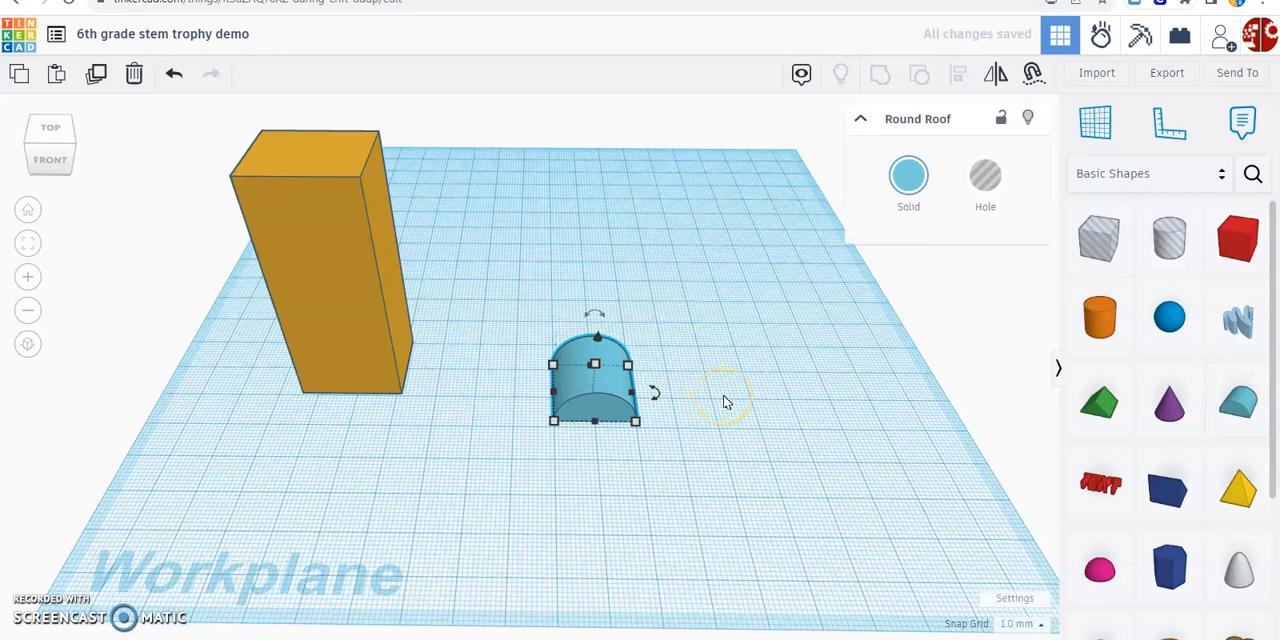
pyautogui.click(636, 422)
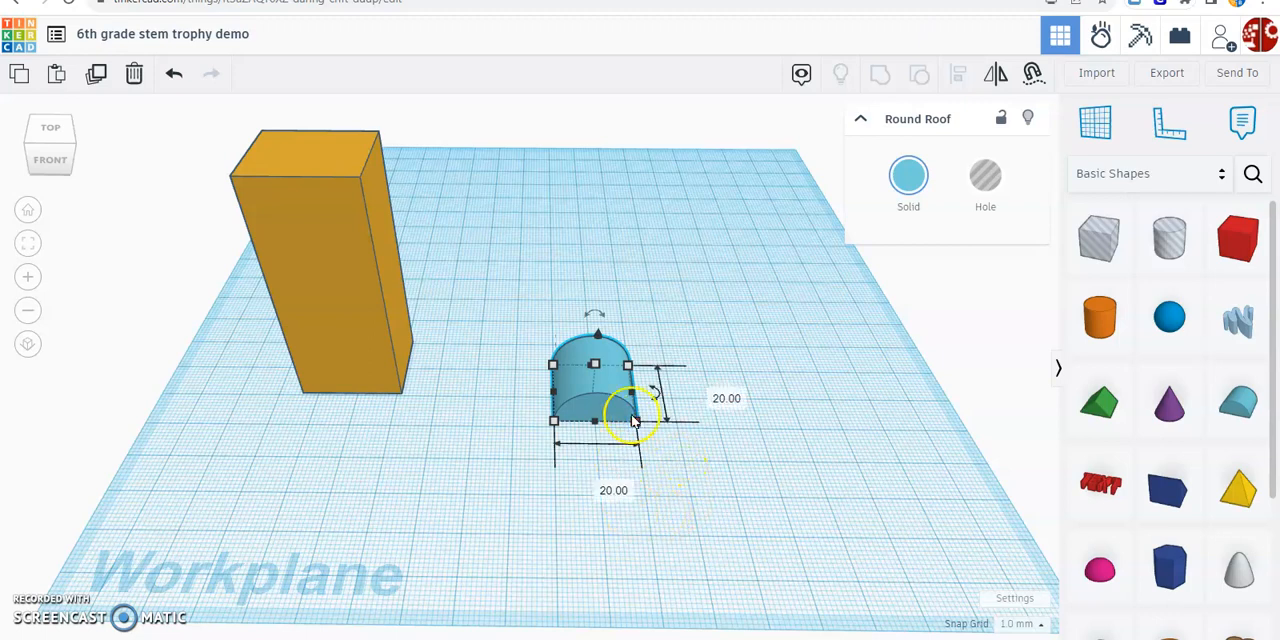
pyautogui.click(604, 486)
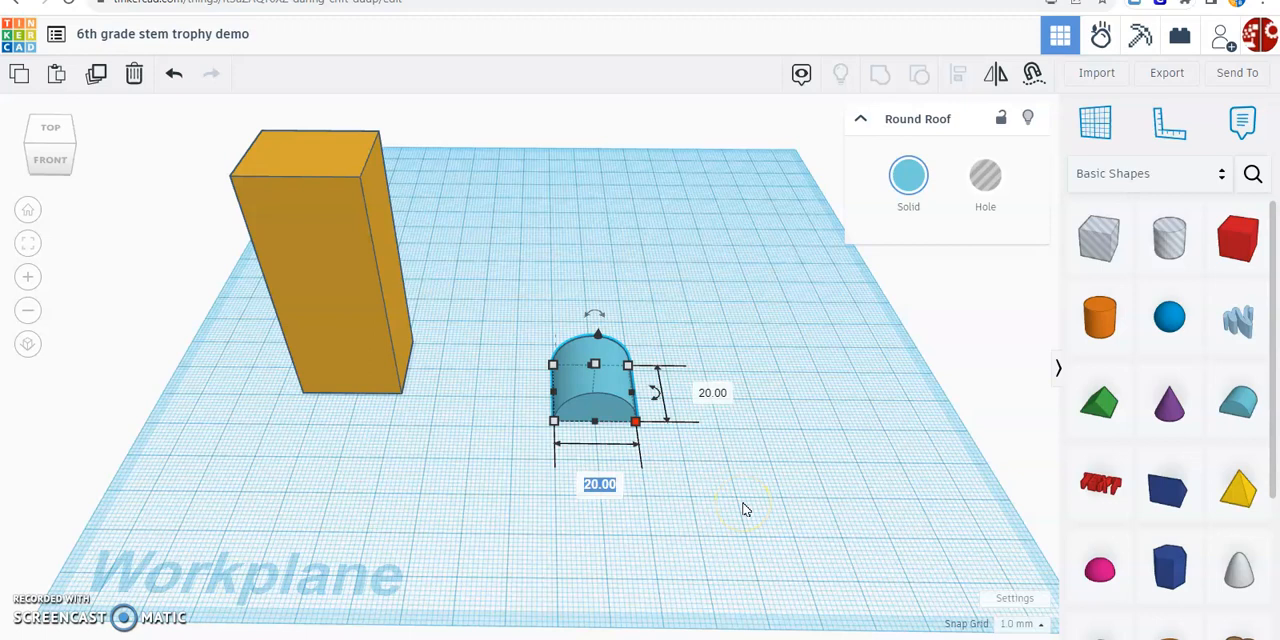
pyautogui.write('21')
pyautogui.press('Return')
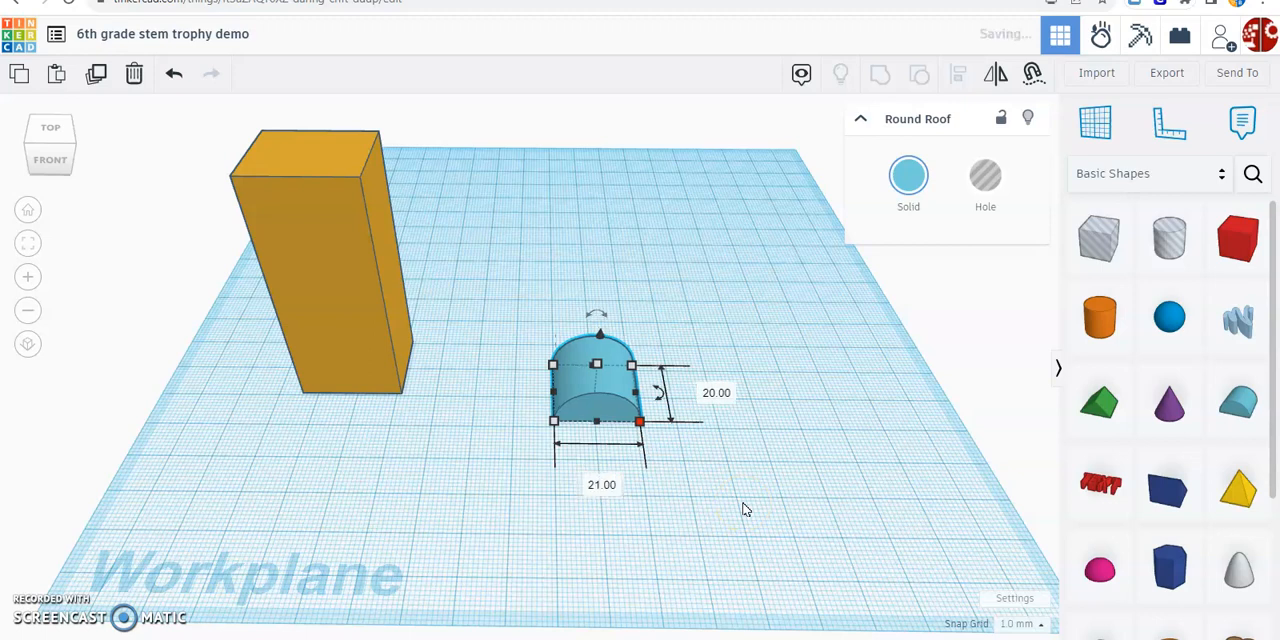
# Set the Round Roof's front-to-back length to 40 mm
pyautogui.click(724, 394)
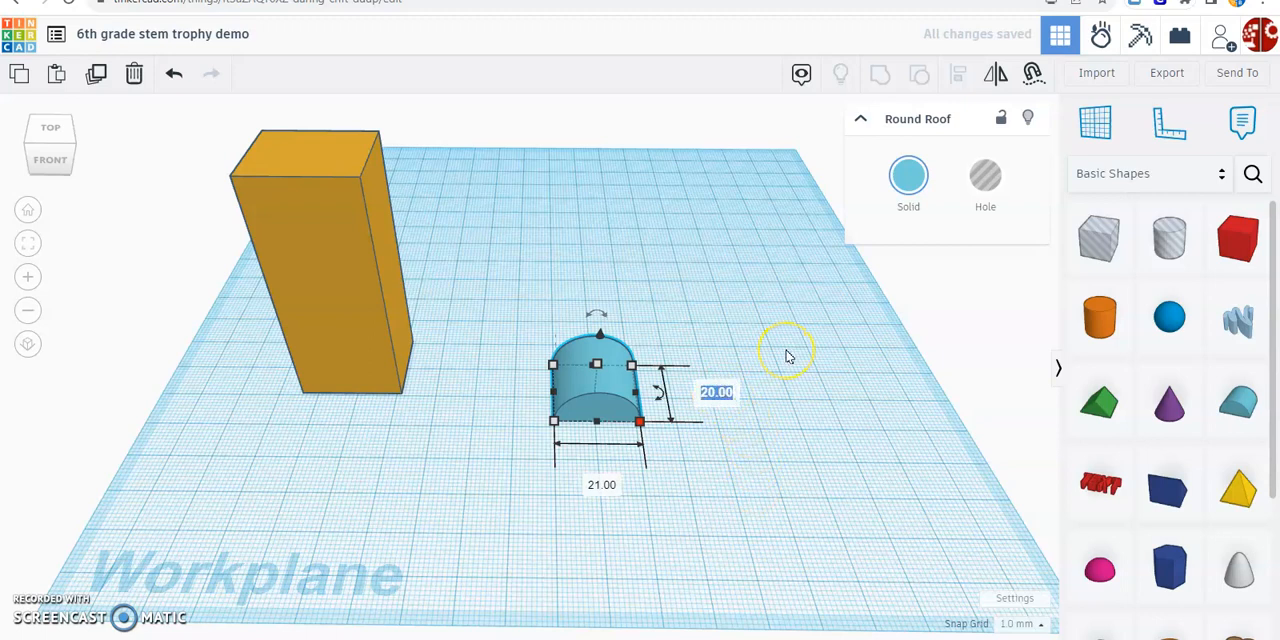
pyautogui.write('4')
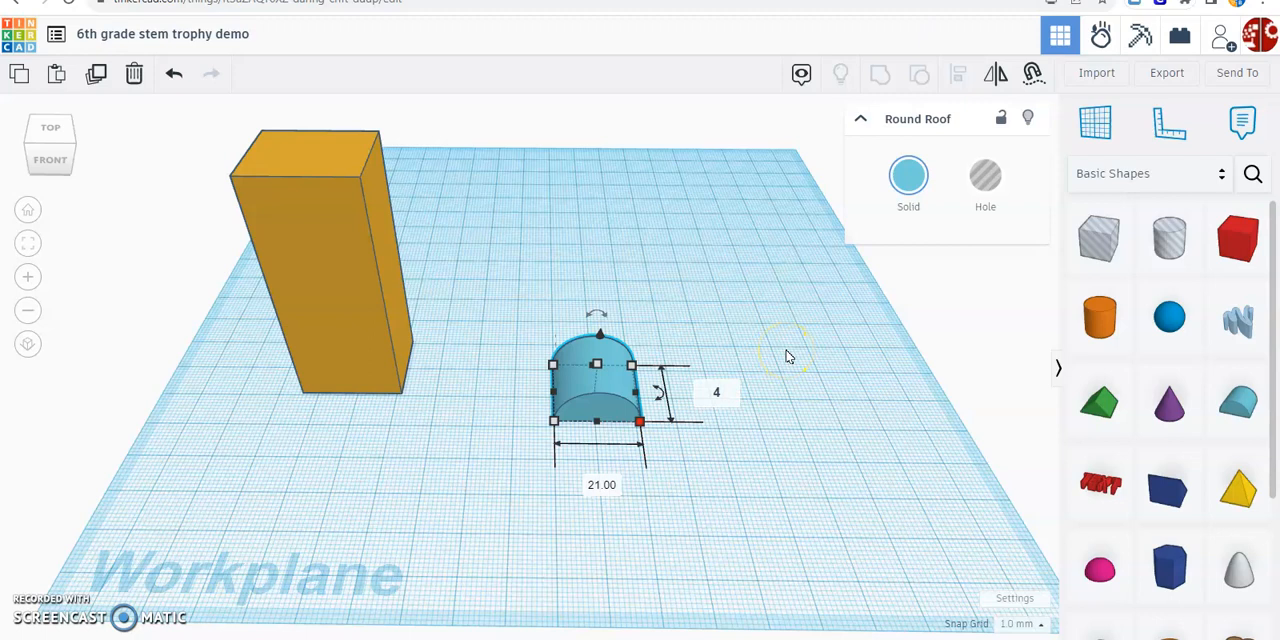
pyautogui.press('Return')
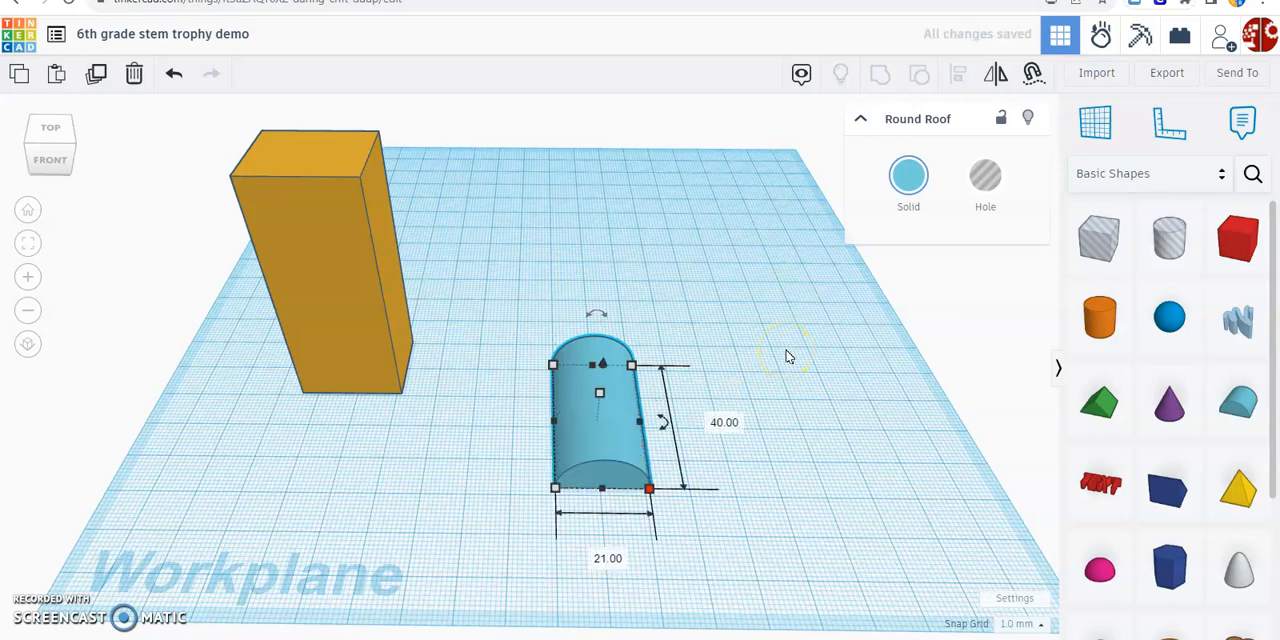
# Set the Round Roof's height to 55 mm
pyautogui.click(600, 393)
pyautogui.moveTo(793, 397); pyautogui.dragTo(804, 364, button='right')
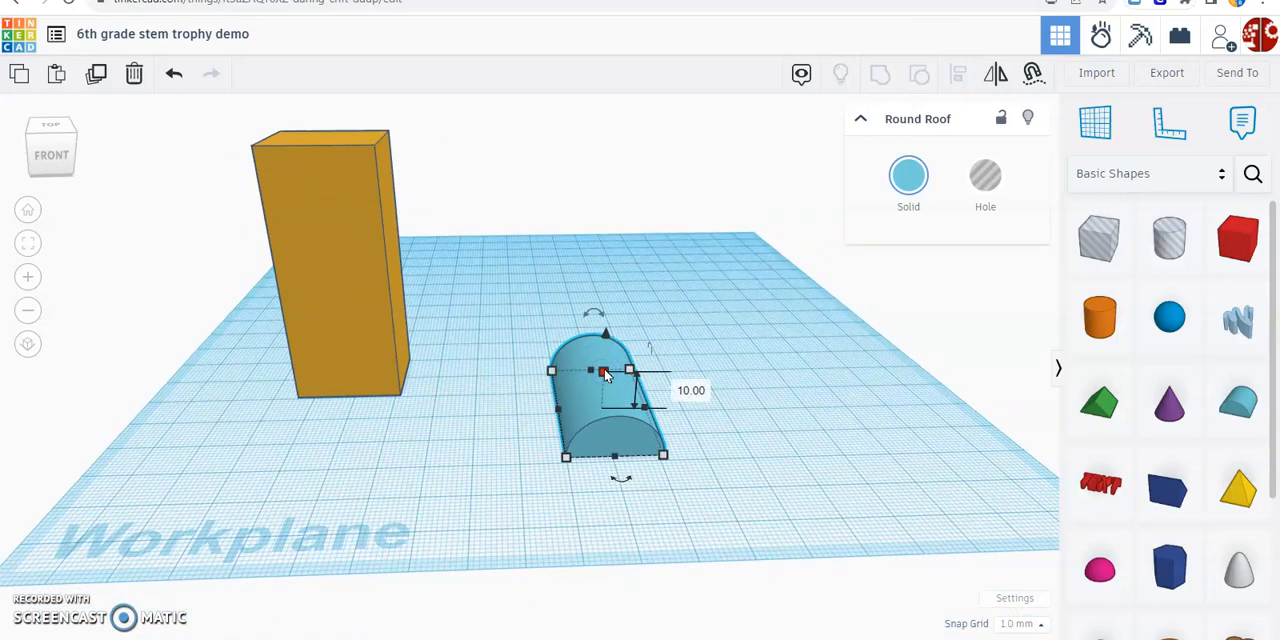
pyautogui.click(690, 389)
pyautogui.write('5')
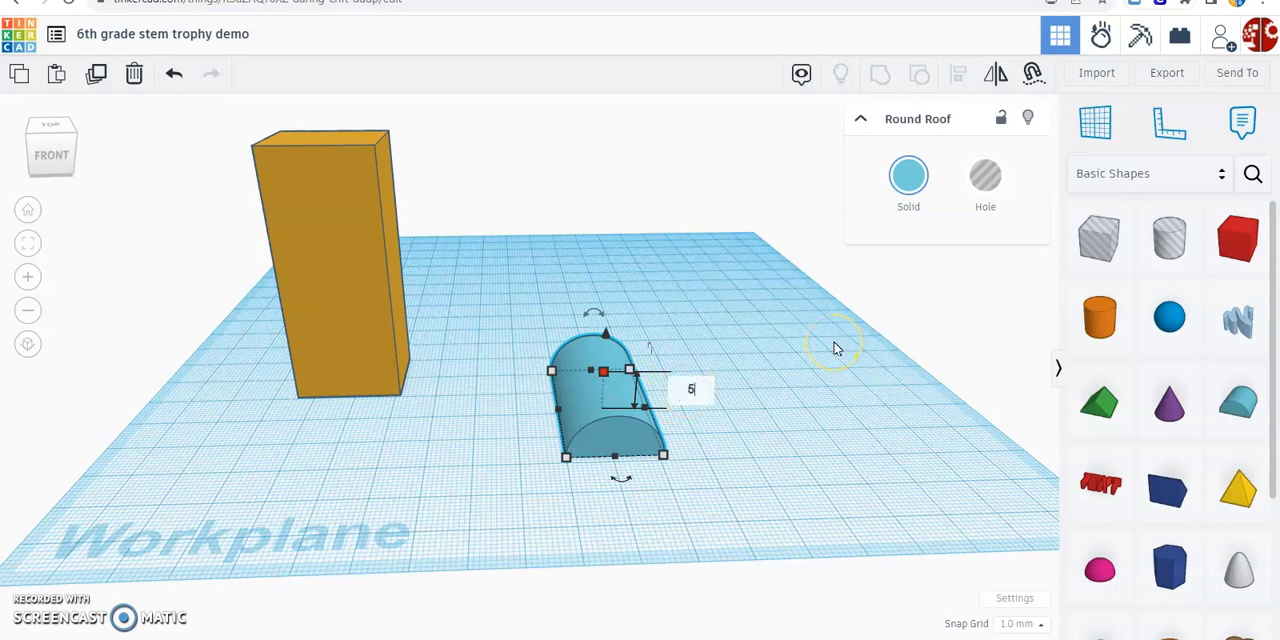
pyautogui.write('5')
pyautogui.press('Return')
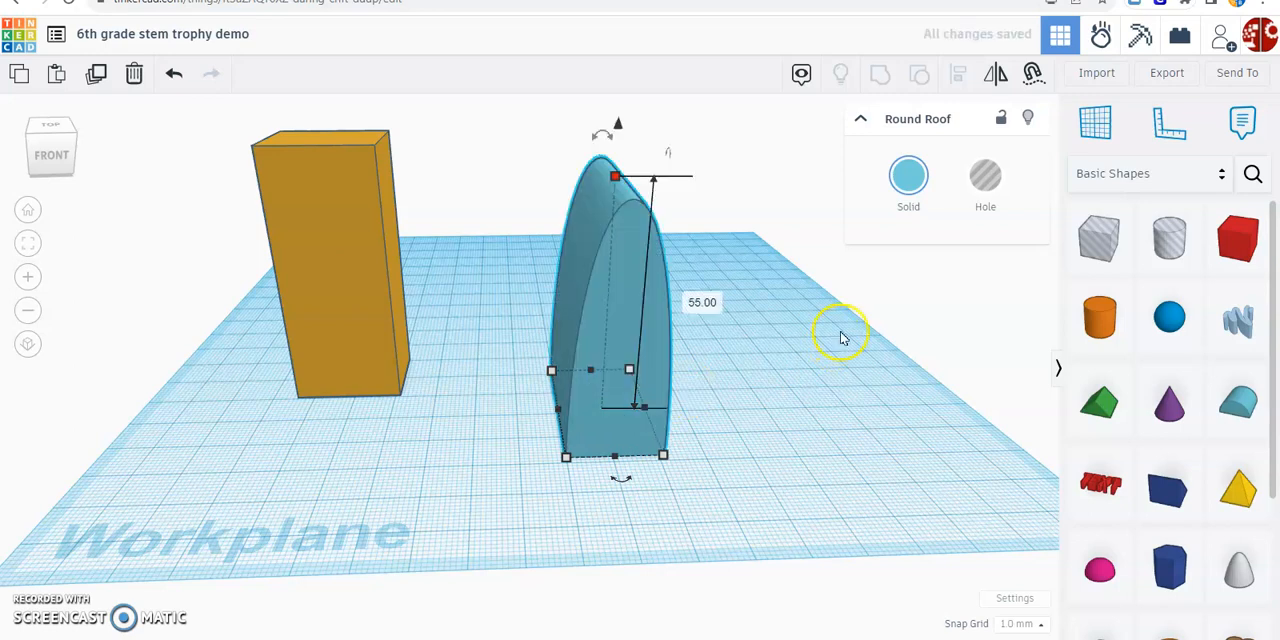
# Turn the tall Round Roof shape into a hole
pyautogui.click(629, 241)
pyautogui.click(905, 180)
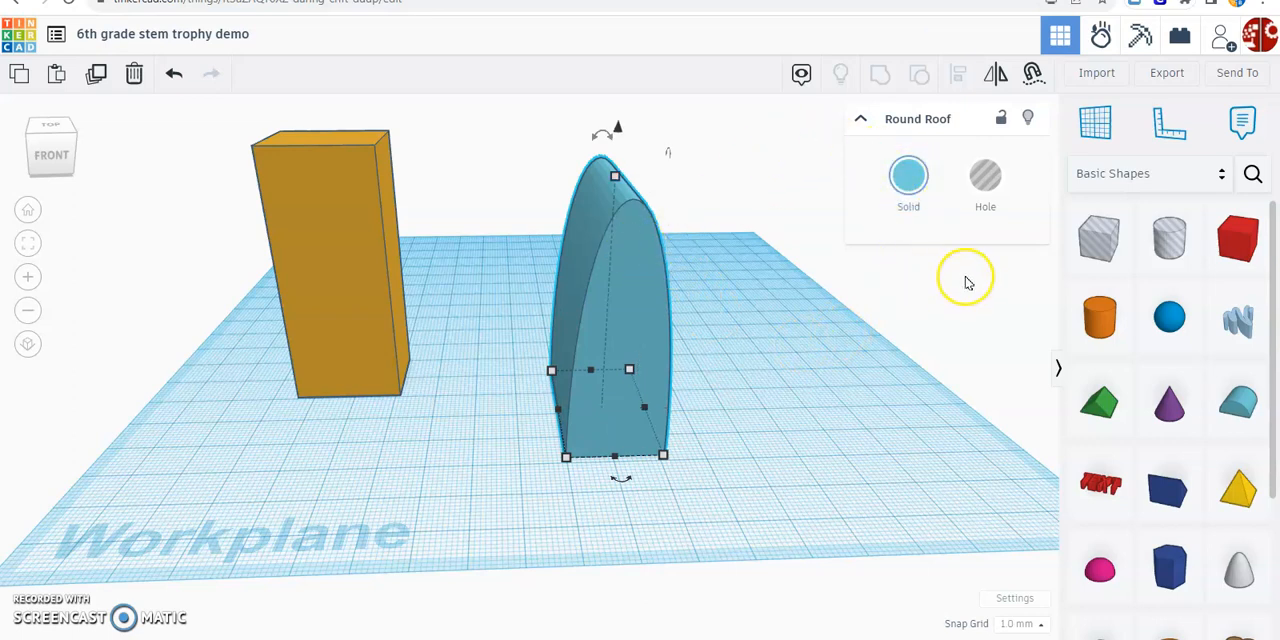
pyautogui.click(986, 182)
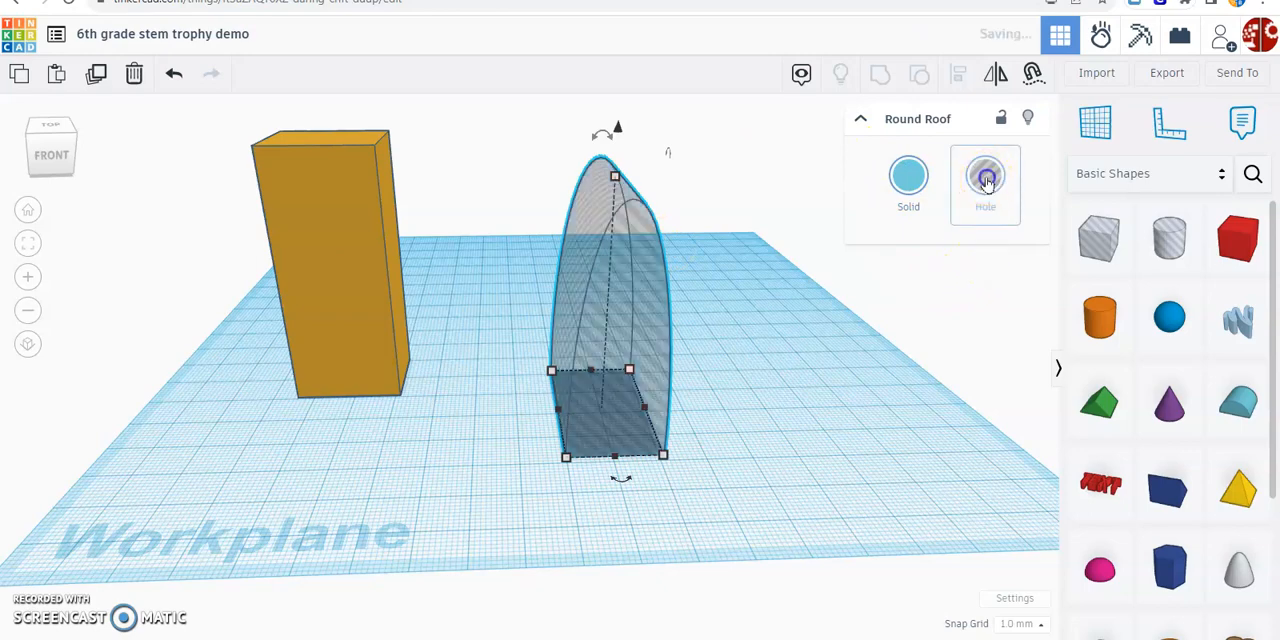
pyautogui.moveTo(883, 323)
pyautogui.mouseDown(button='right')
pyautogui.moveTo(760, 317)
pyautogui.moveTo(834, 309)
pyautogui.moveTo(905, 343)
pyautogui.moveTo(877, 331)
pyautogui.mouseUp(button='right')
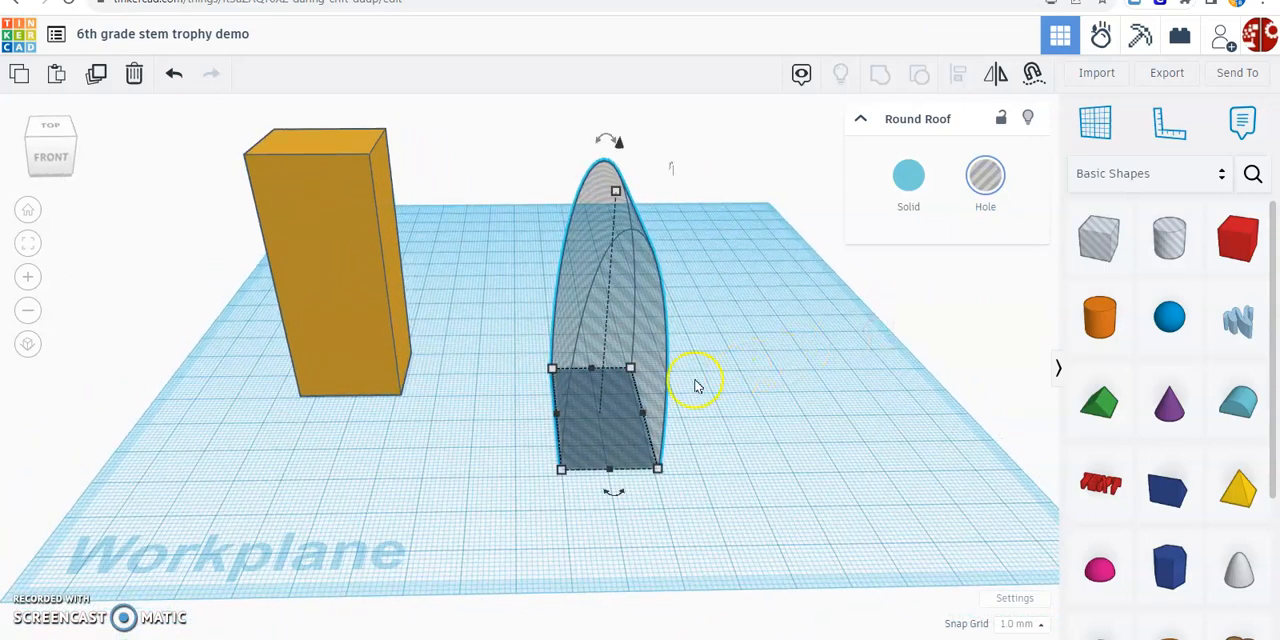
# Round the gold box's edges by setting its radius to 2
pyautogui.click(358, 207)
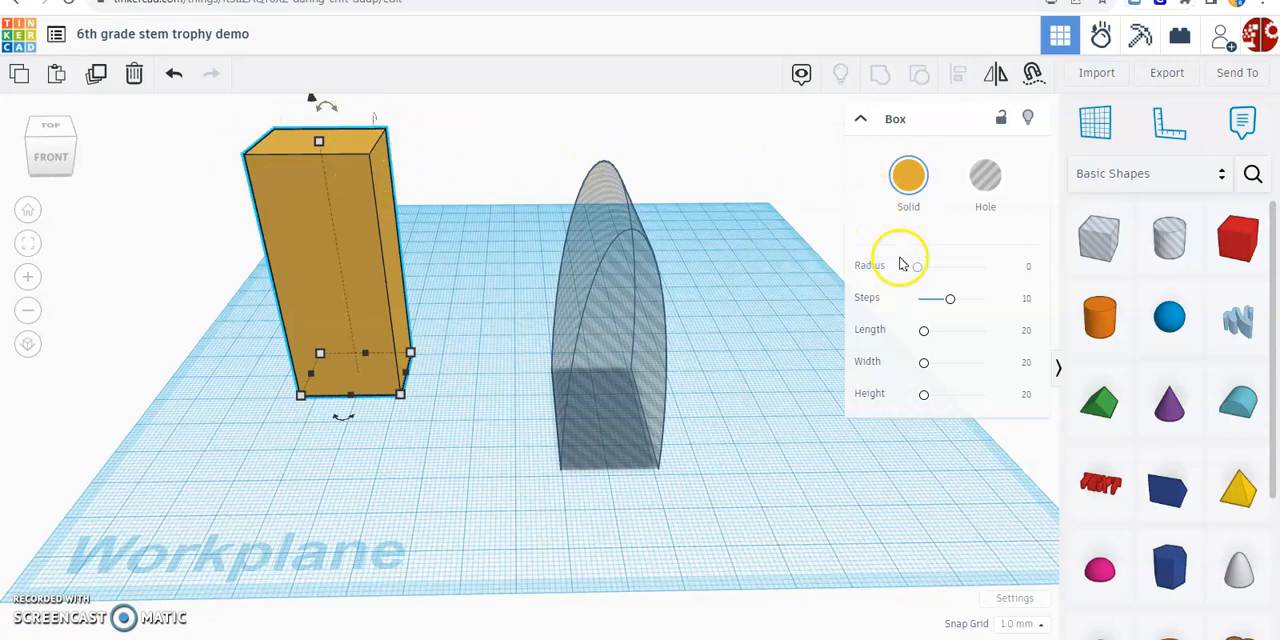
pyautogui.click(860, 120)
pyautogui.click(862, 123)
pyautogui.click(862, 123)
pyautogui.click(862, 122)
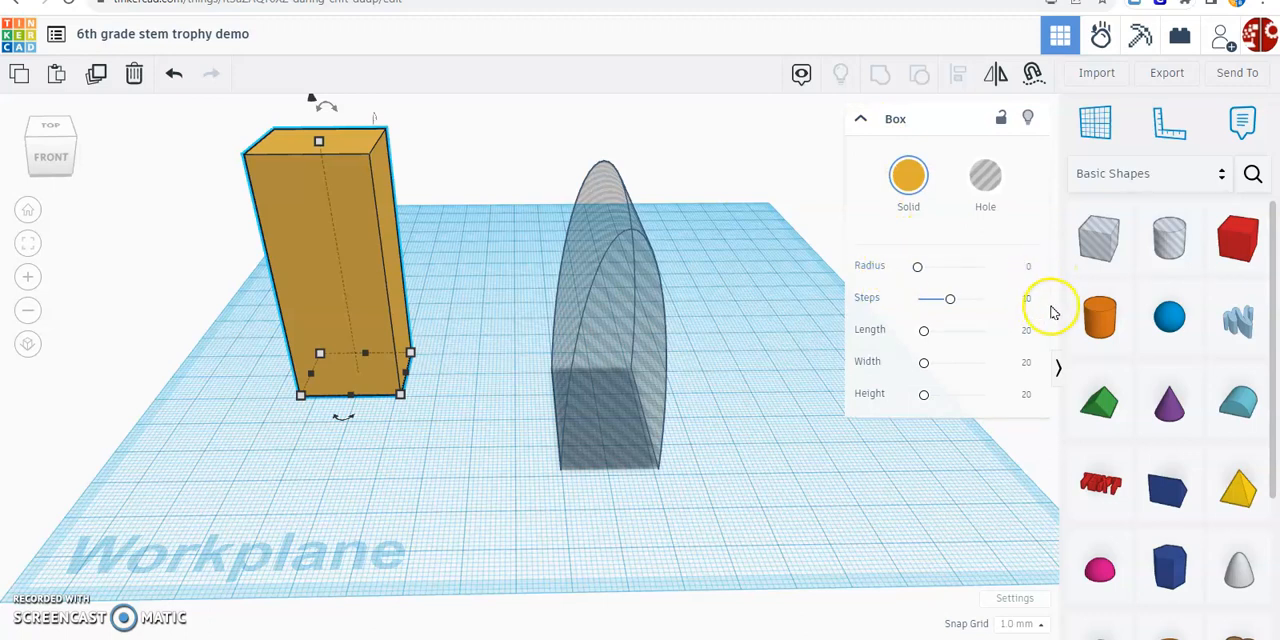
pyautogui.click(1030, 268)
pyautogui.click(1030, 268)
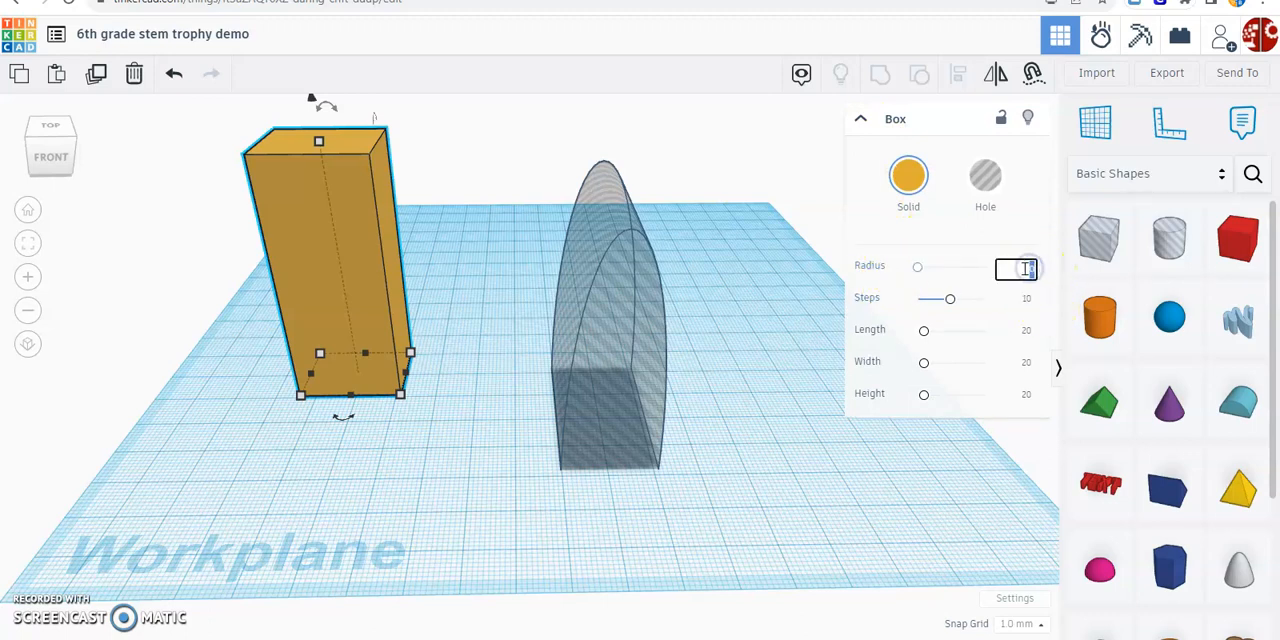
pyautogui.write('2')
pyautogui.press('Return')
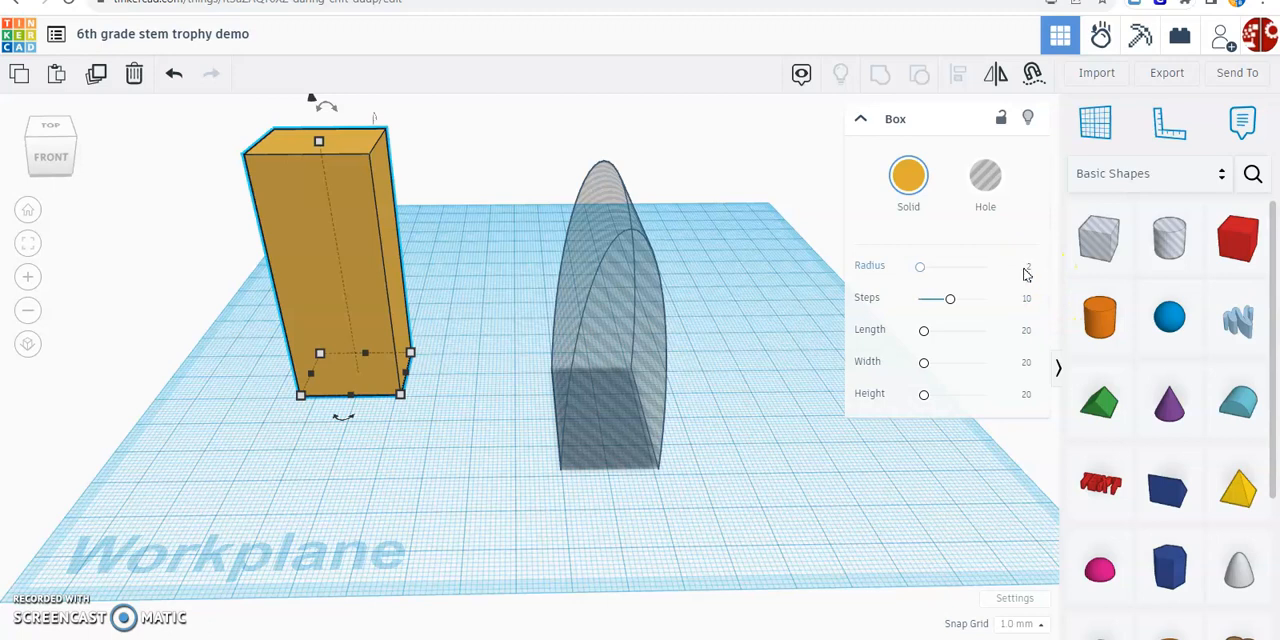
pyautogui.moveTo(478, 174); pyautogui.dragTo(566, 229, button='right')
pyautogui.scroll(3, 475, 233)
pyautogui.moveTo(514, 286); pyautogui.dragTo(557, 266, button='right')
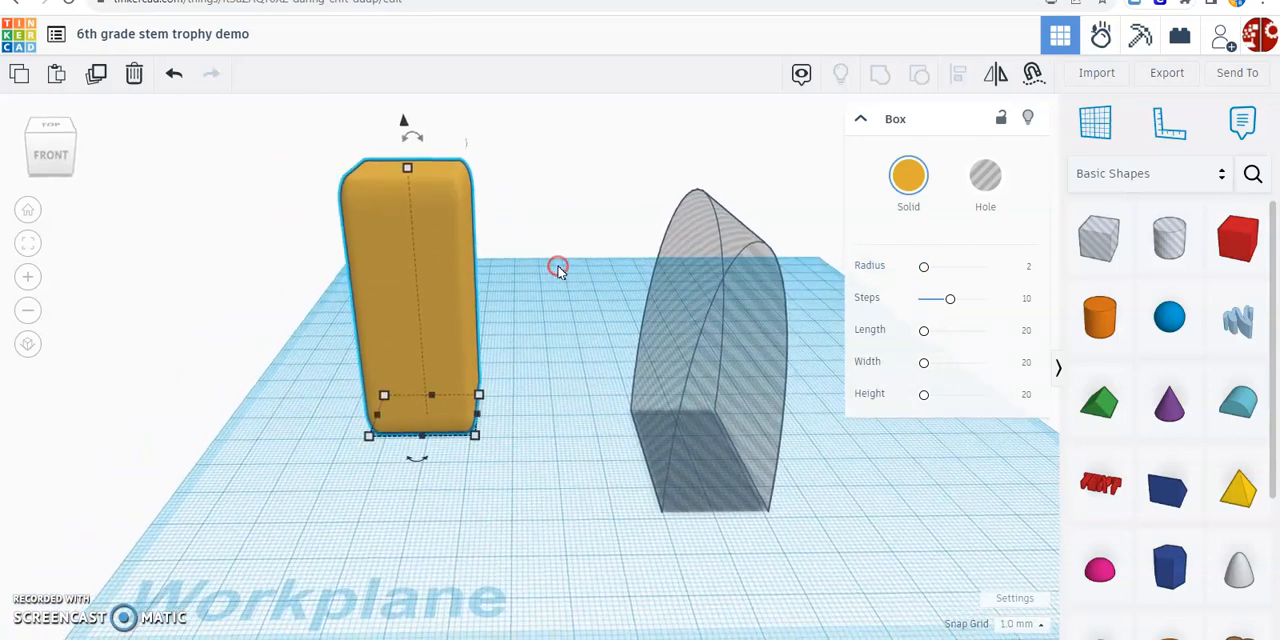
# Move the Round Roof hole about 62 mm sideways and 22 mm back so it passes through the gold box from front to back
pyautogui.click(749, 304)
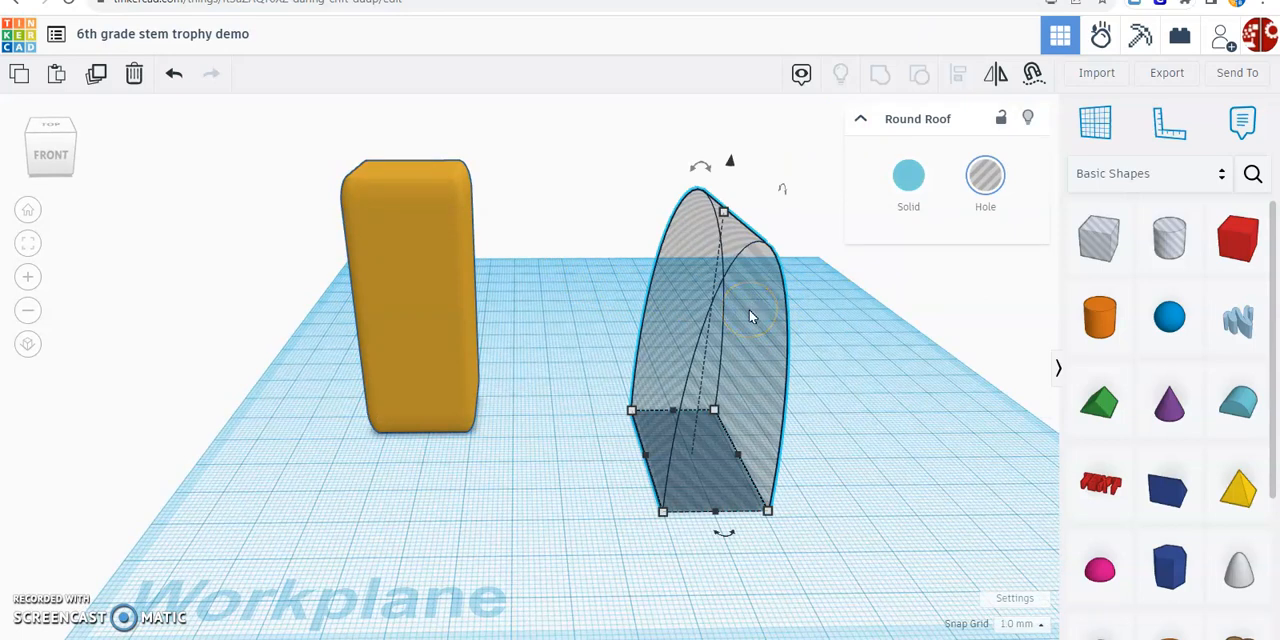
pyautogui.moveTo(767, 320); pyautogui.dragTo(423, 275)
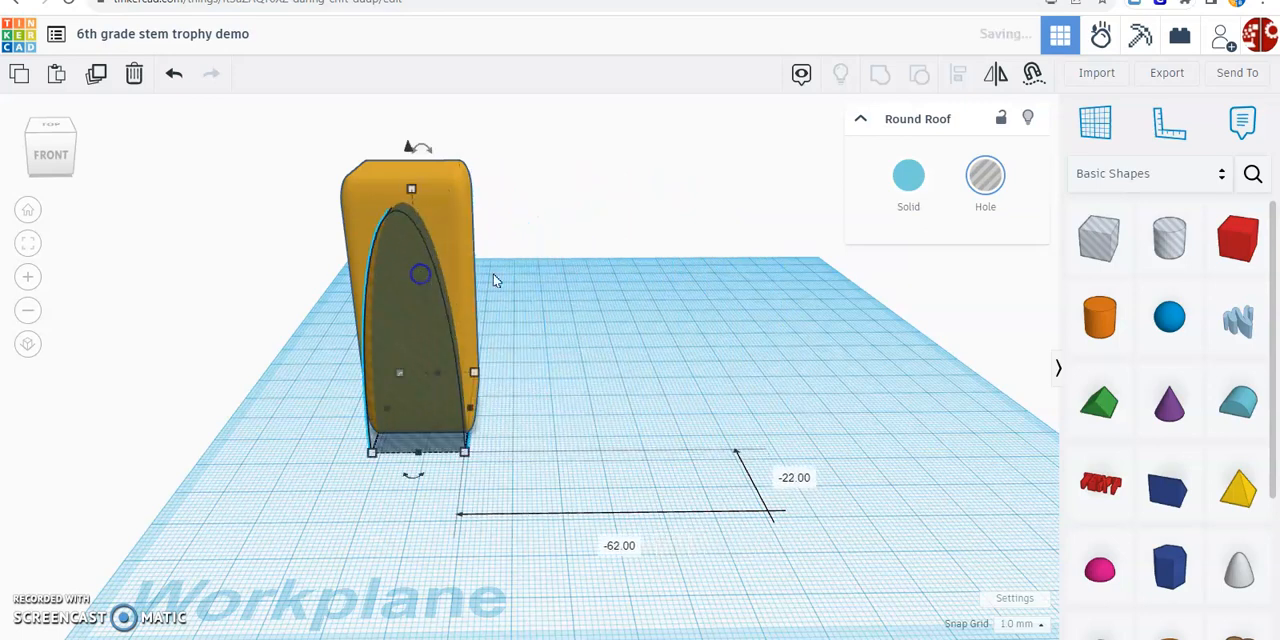
pyautogui.moveTo(618, 300); pyautogui.dragTo(510, 312, button='right')
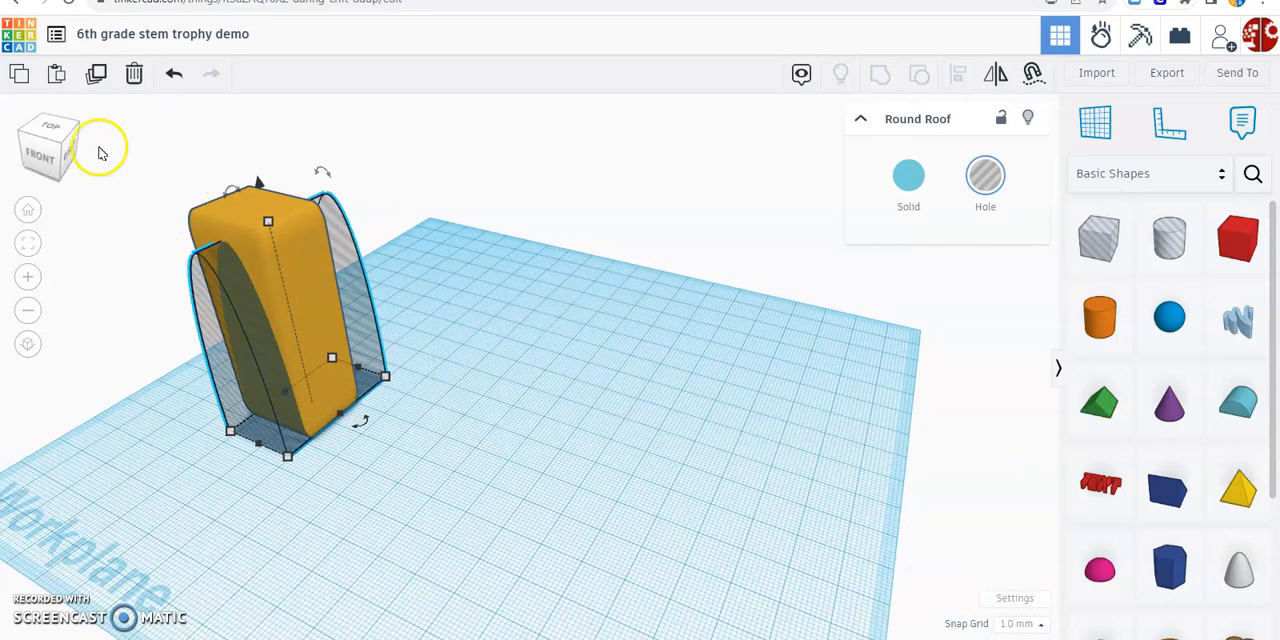
# Align the gold box and the Round Roof hole on their centres, both side to side and front to back
pyautogui.moveTo(136, 138); pyautogui.dragTo(456, 512)
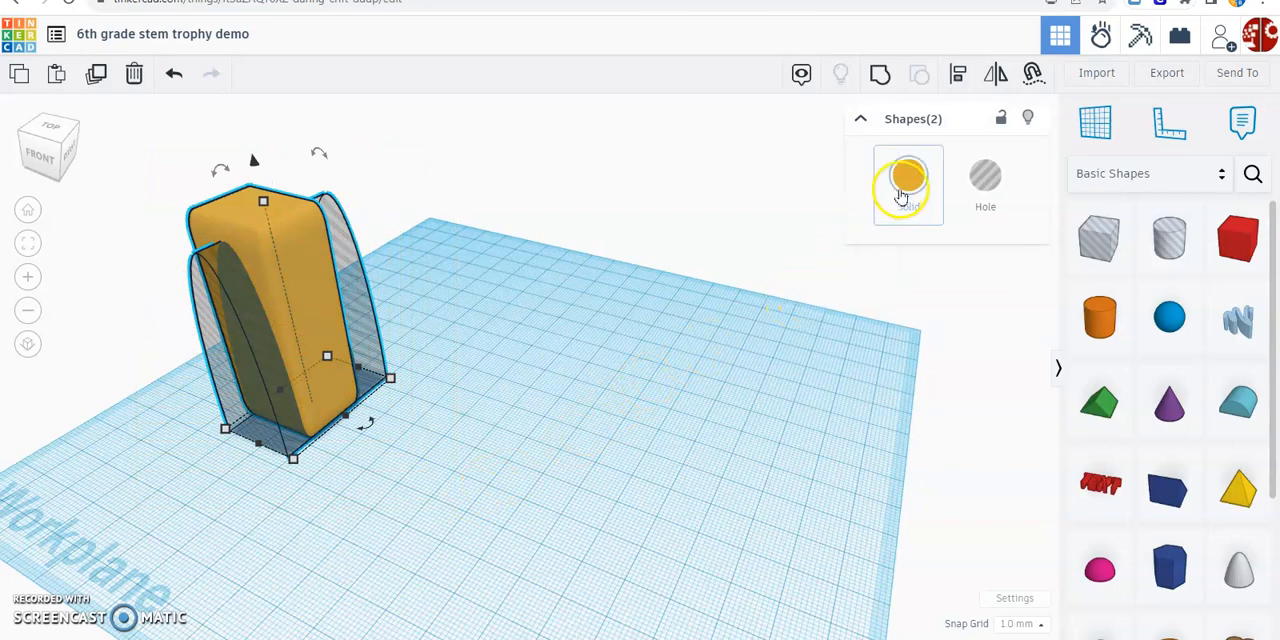
pyautogui.click(955, 78)
pyautogui.click(509, 343)
pyautogui.moveTo(509, 346); pyautogui.dragTo(774, 449, button='right')
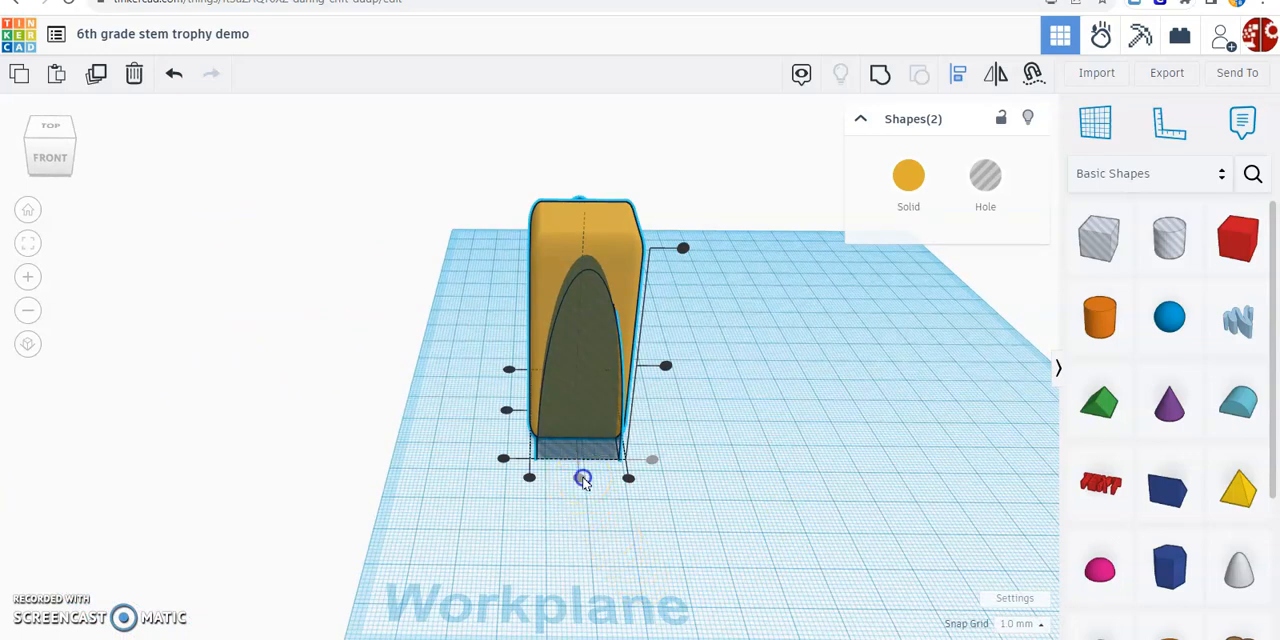
pyautogui.click(585, 483)
pyautogui.moveTo(491, 178); pyautogui.dragTo(725, 515)
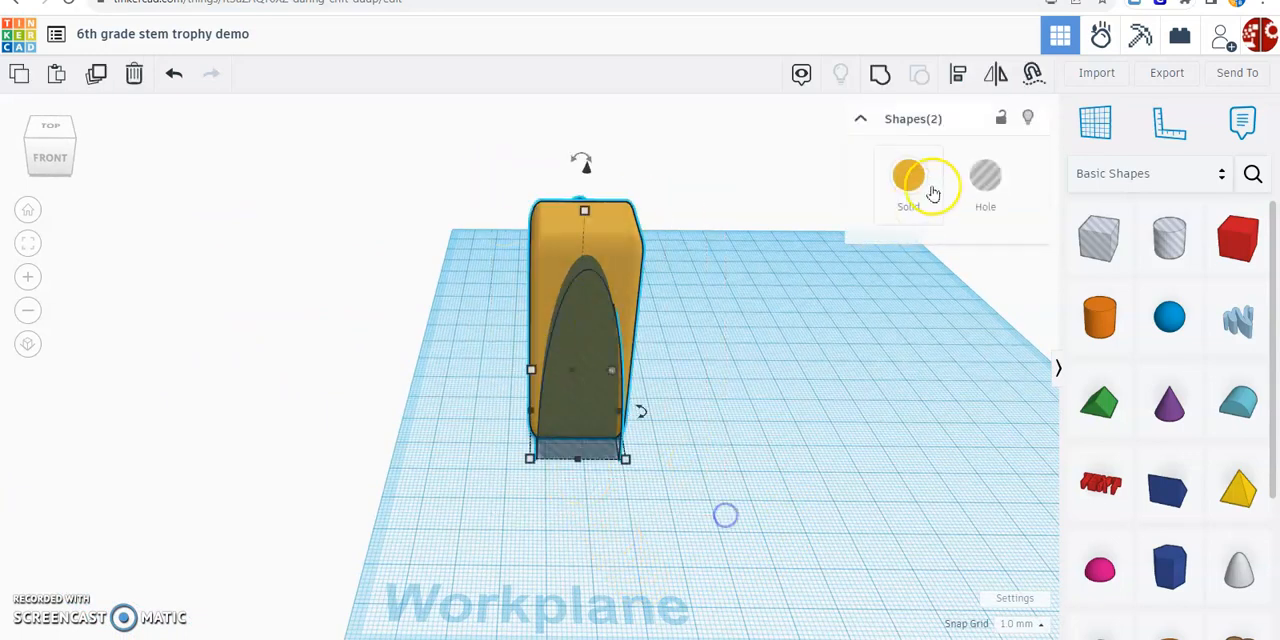
pyautogui.click(958, 73)
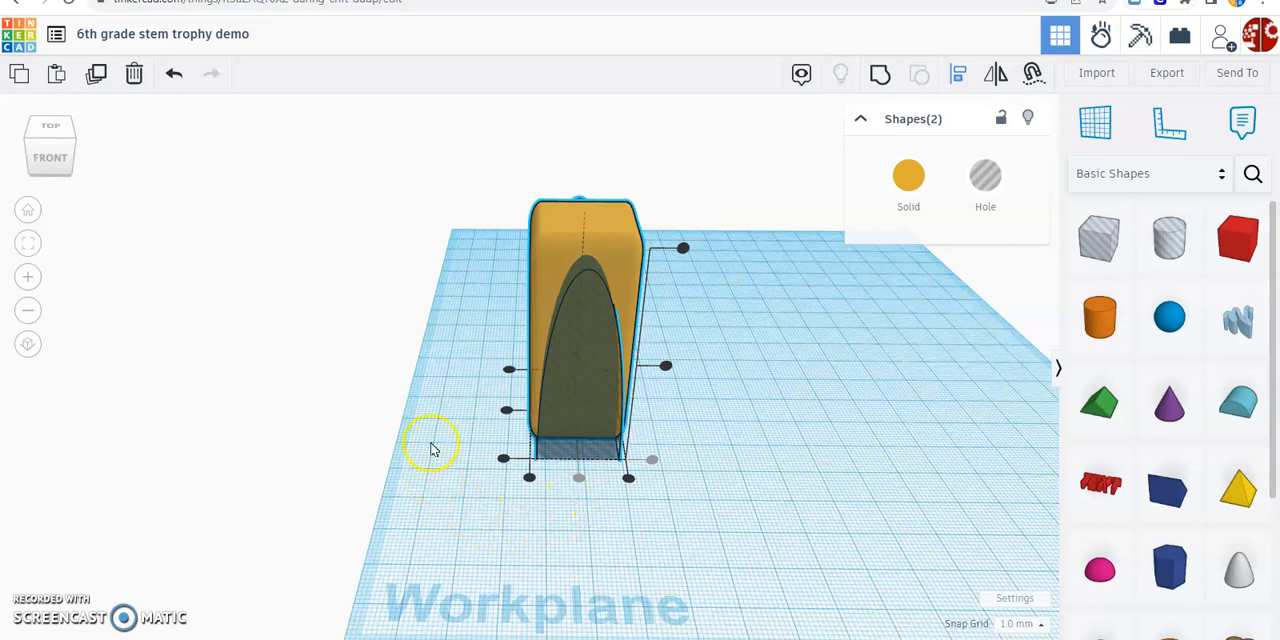
pyautogui.click(507, 411)
# Group the gold box with the Round Roof hole to cut the arched opening through it
pyautogui.moveTo(434, 483)
pyautogui.mouseDown(button='right')
pyautogui.moveTo(677, 466)
pyautogui.moveTo(437, 454)
pyautogui.moveTo(414, 487)
pyautogui.mouseUp(button='right')
pyautogui.moveTo(409, 120); pyautogui.dragTo(686, 489)
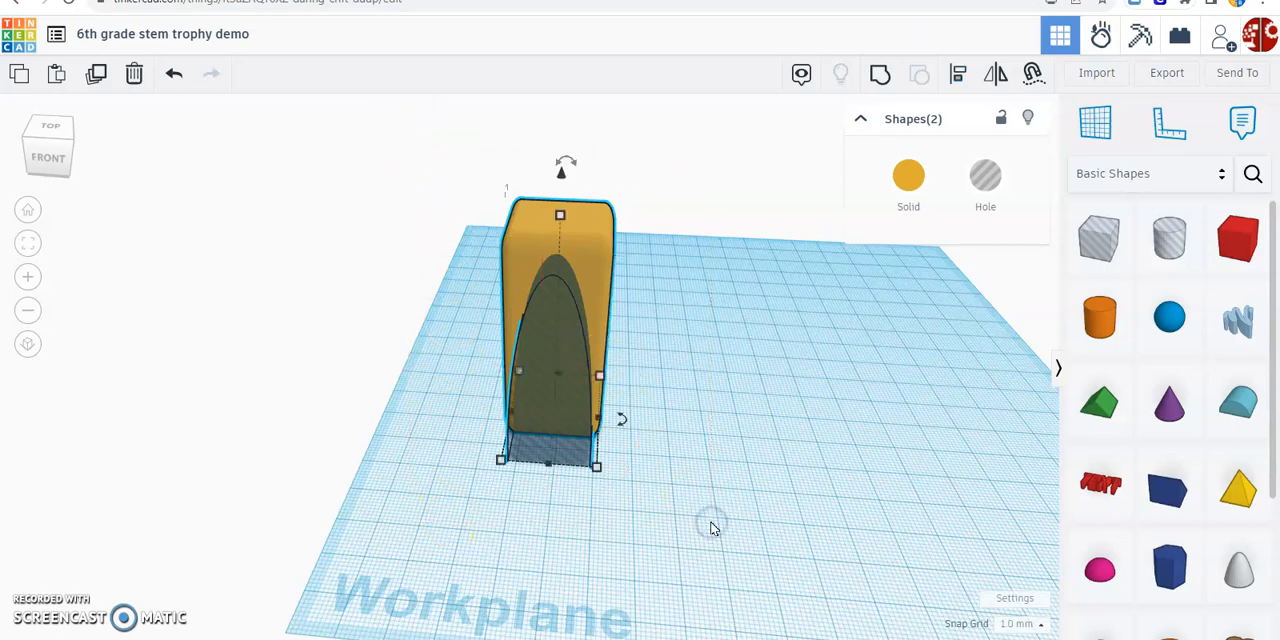
pyautogui.click(879, 75)
pyautogui.moveTo(791, 505); pyautogui.dragTo(748, 491, button='right')
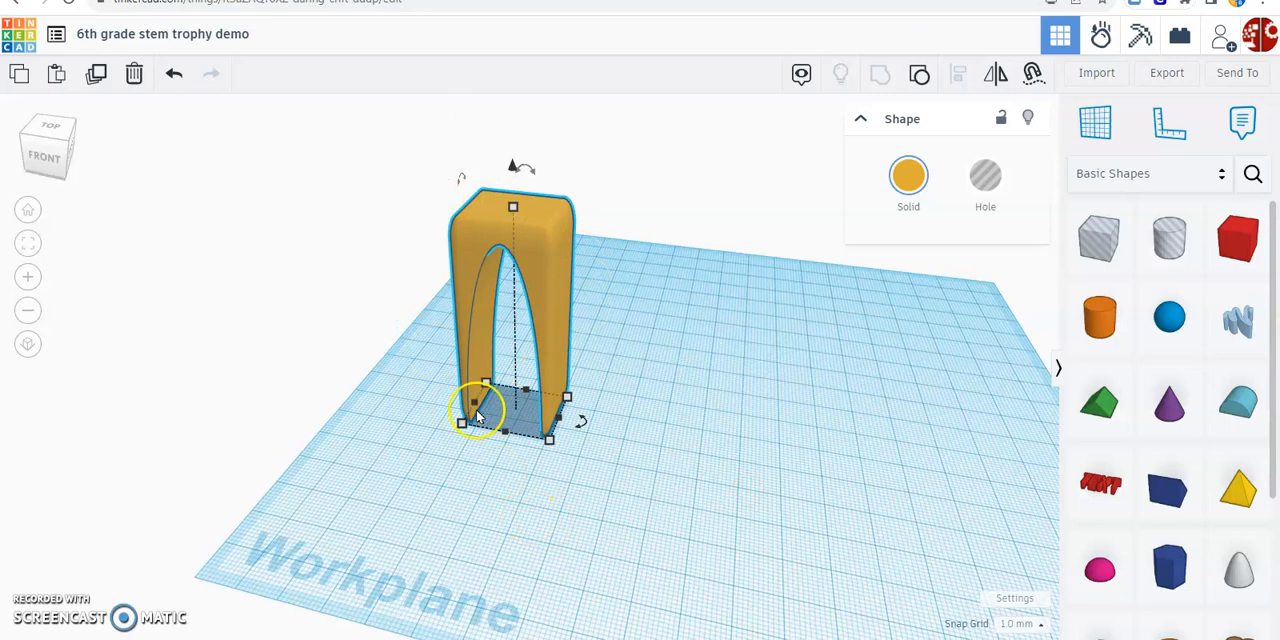